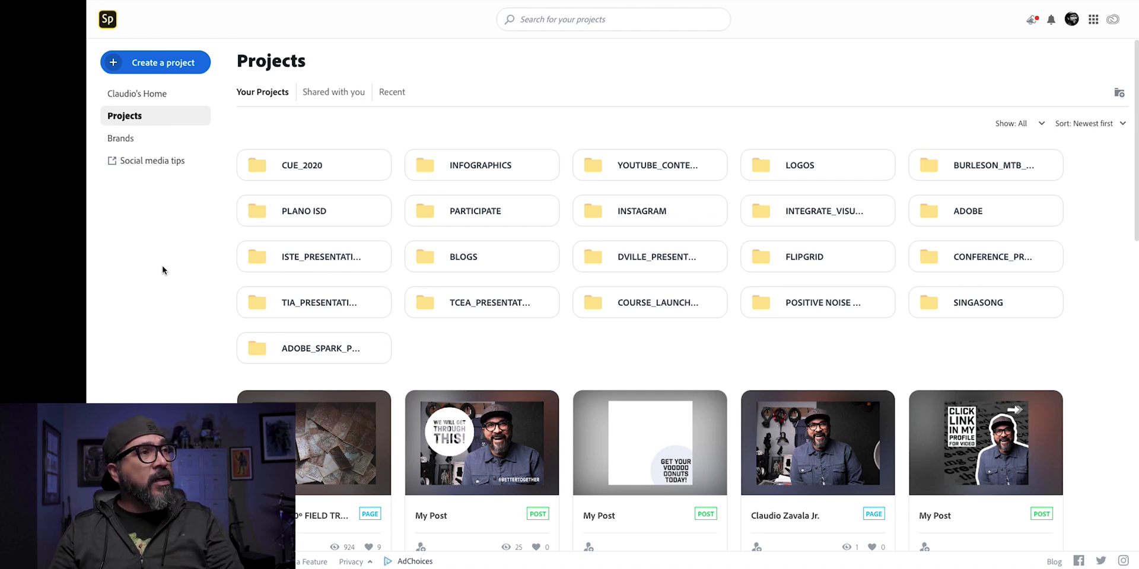
# Step: Open the Create a project list of new project types on the Projects page
pyautogui.click(160, 70)
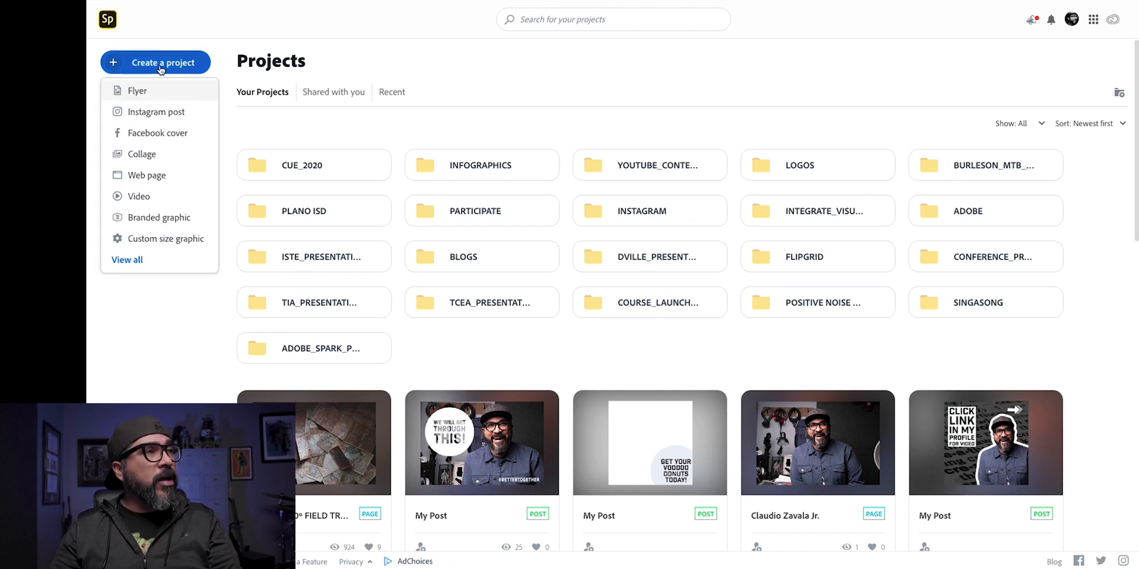
# Step: Start a Custom size graphic at the Social Post Instagram 1080 x 1080 size
pyautogui.click(173, 240)
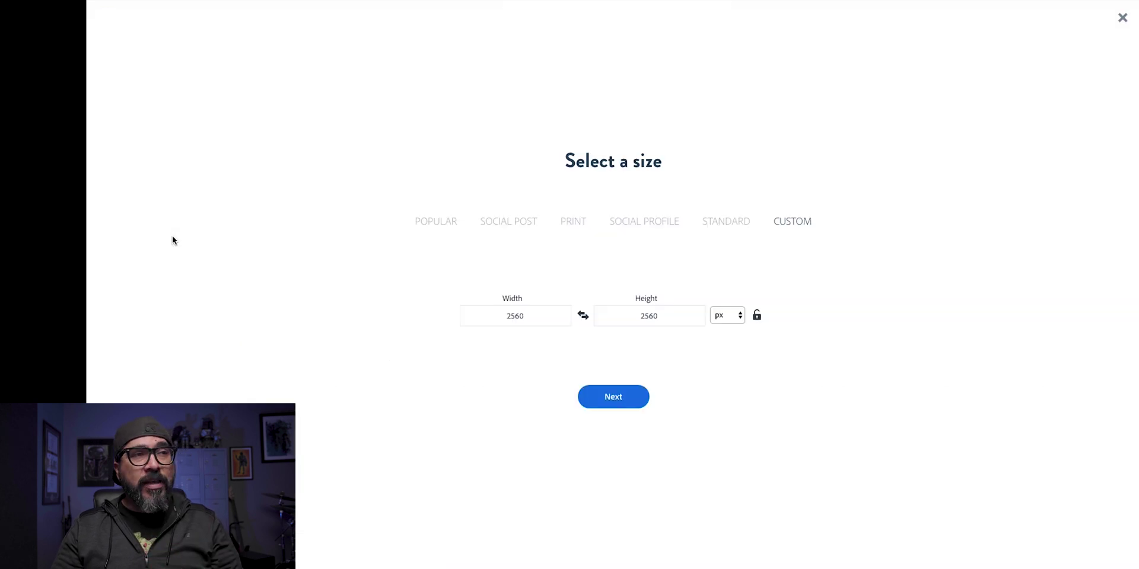
pyautogui.click(501, 230)
pyautogui.moveTo(230, 304)
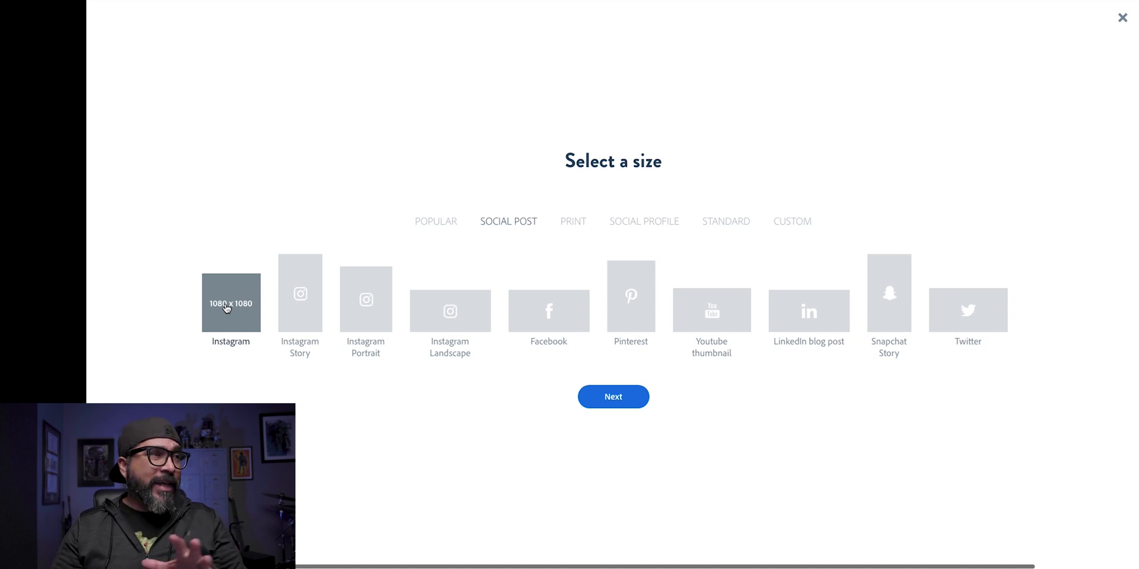
pyautogui.click(226, 308)
pyautogui.click(625, 401)
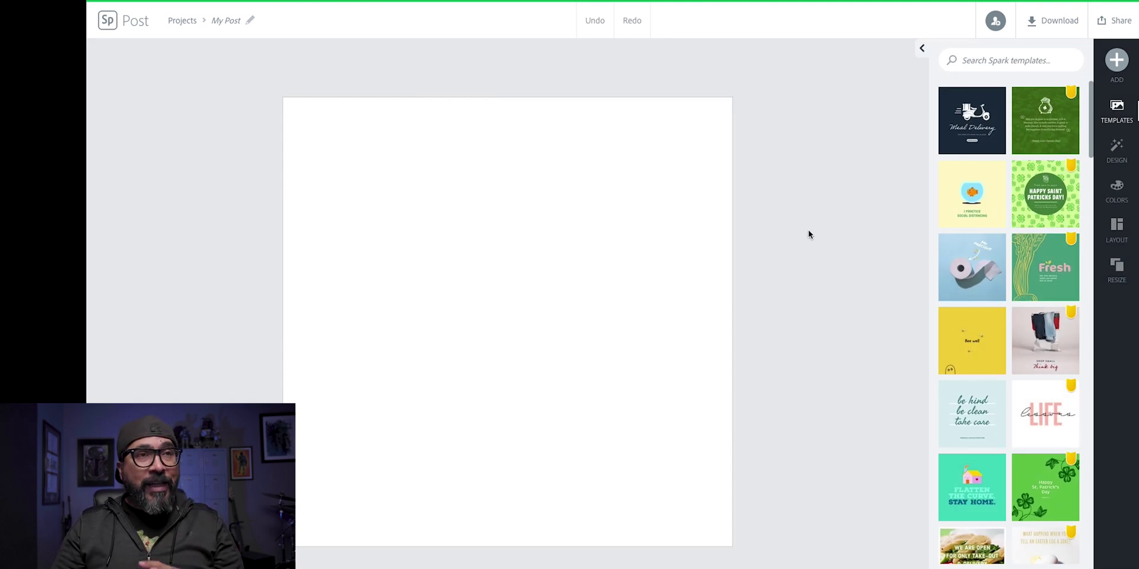
pyautogui.click(1116, 60)
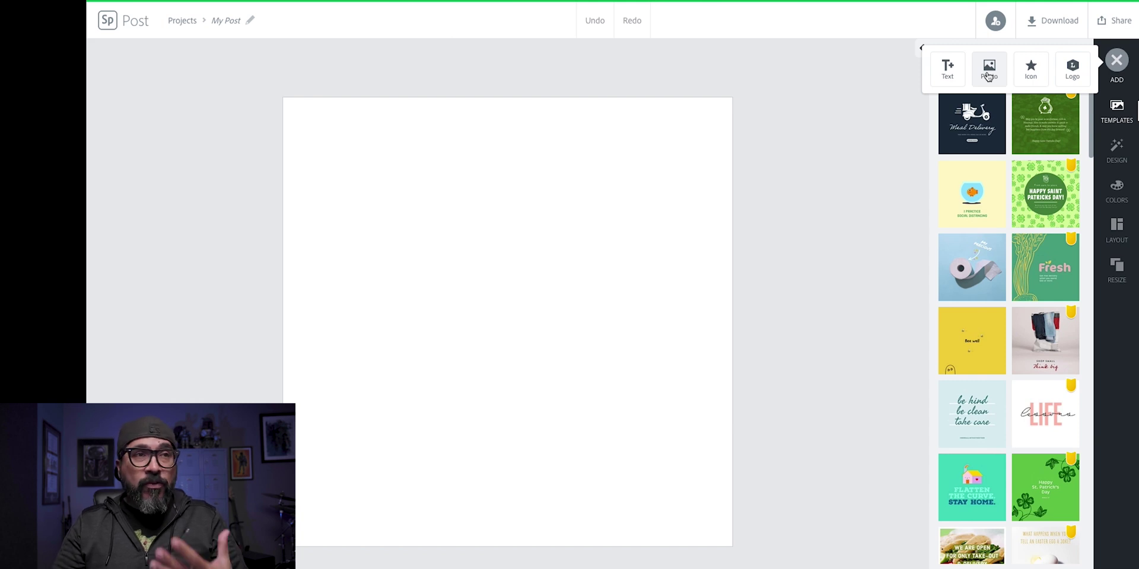
# Step: Upload IMG_4777.JPG from the Desktop and pin it as the post background
pyautogui.click(987, 76)
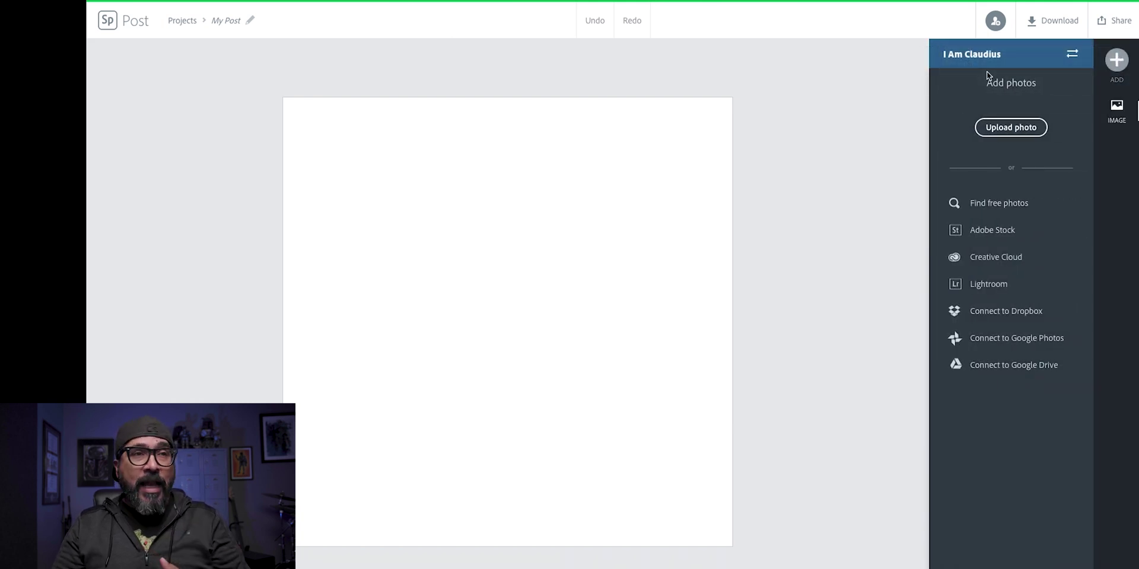
pyautogui.click(1008, 130)
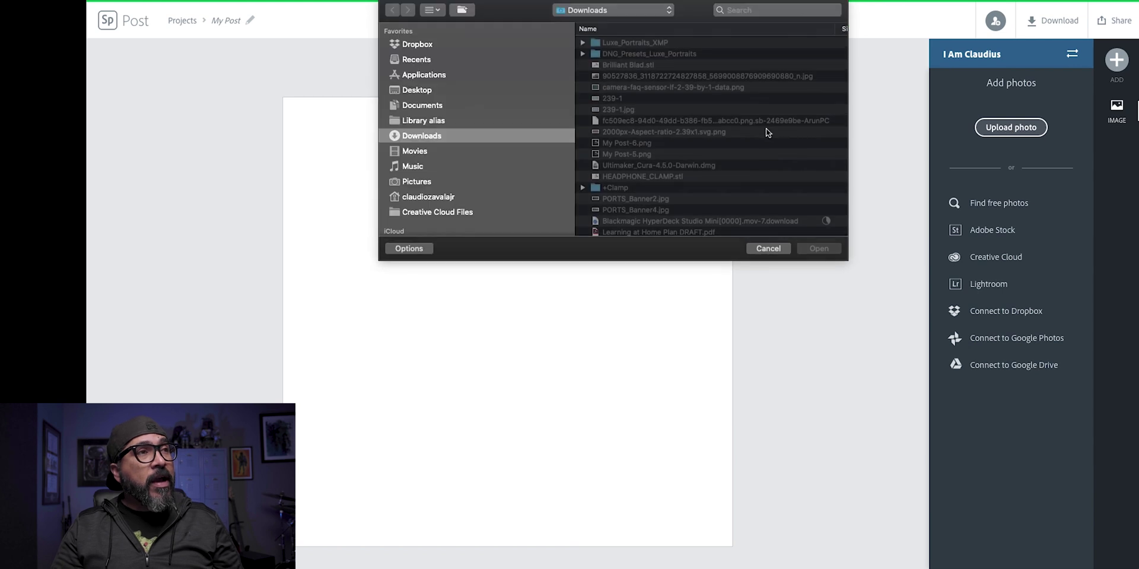
pyautogui.click(457, 92)
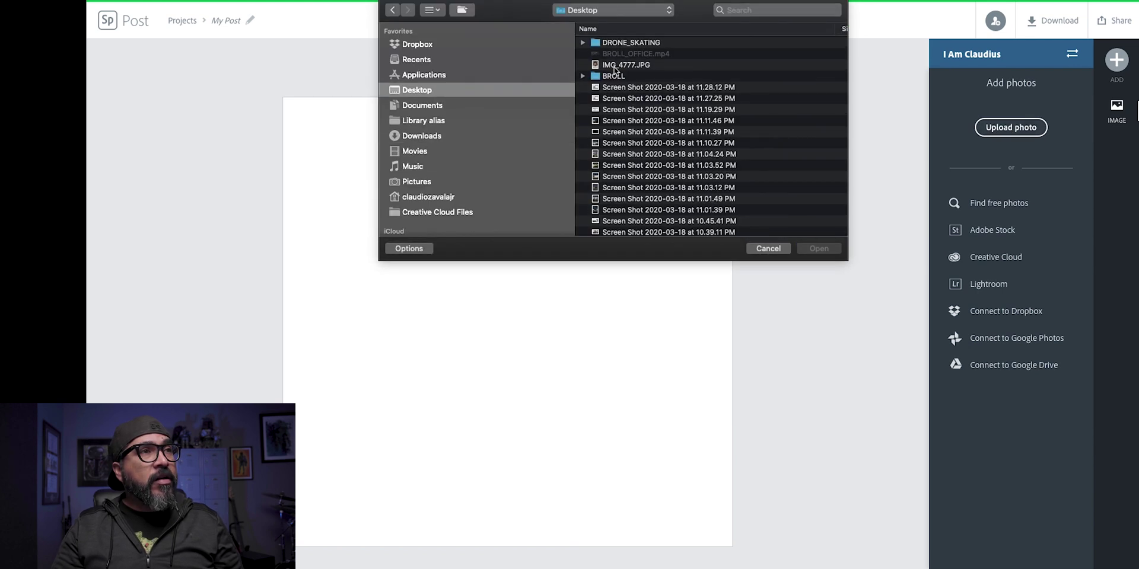
pyautogui.click(614, 66)
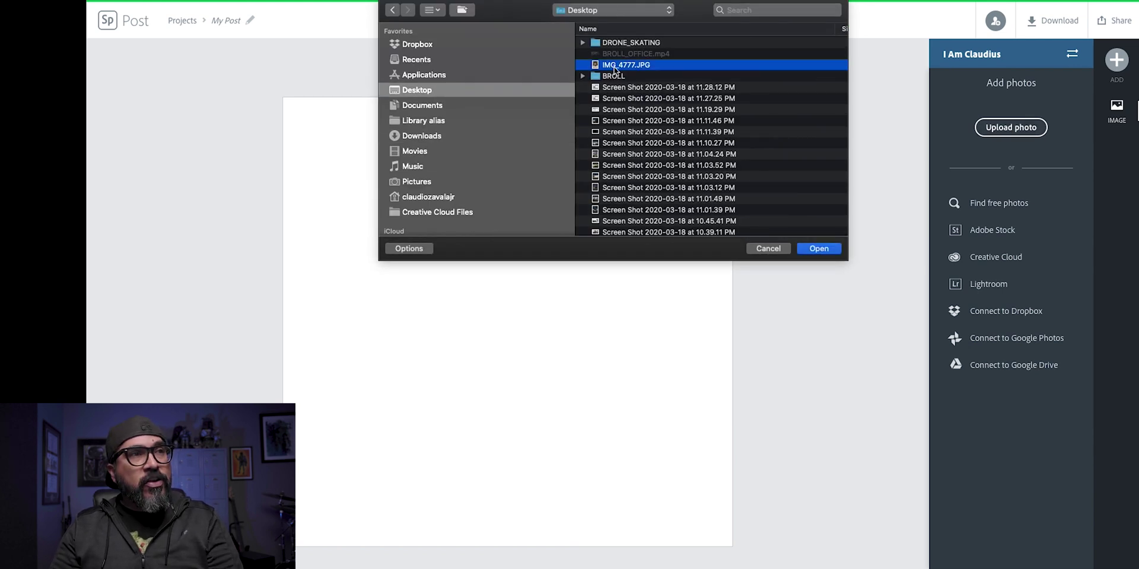
pyautogui.doubleClick(614, 67)
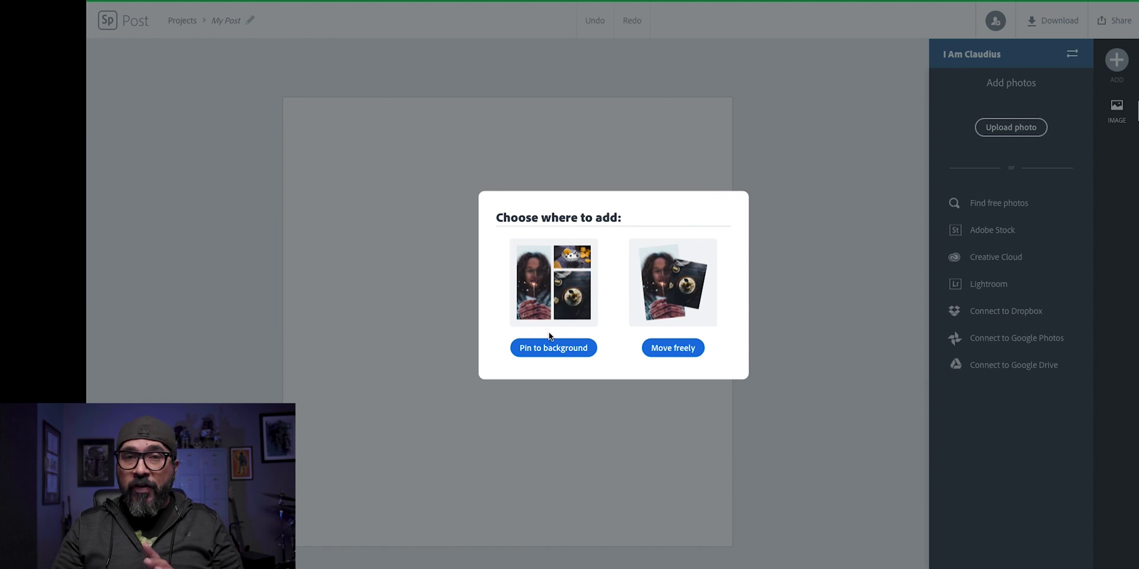
pyautogui.click(581, 353)
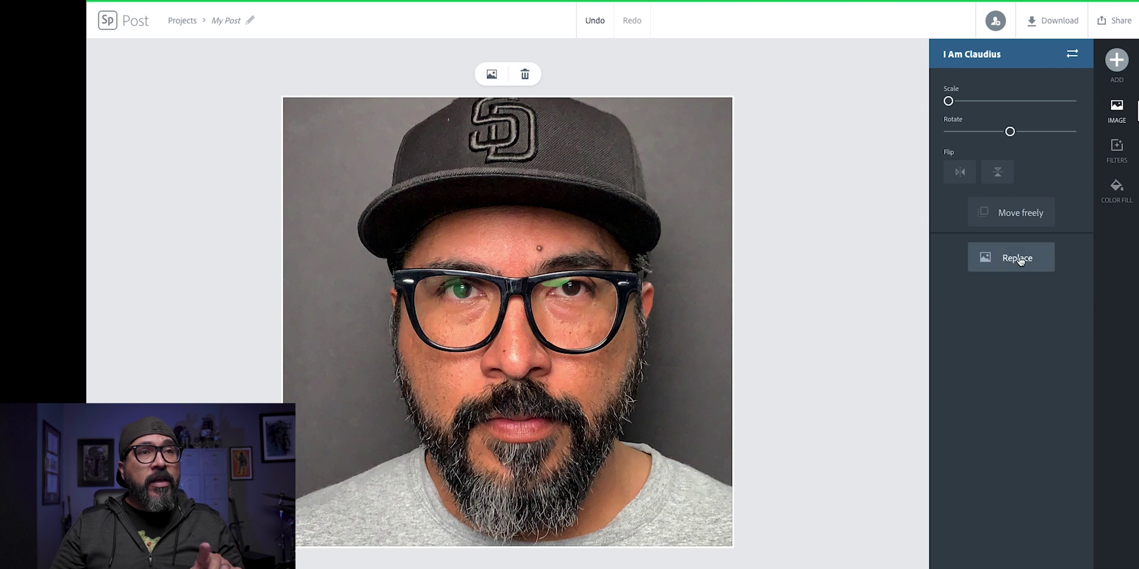
# Step: Apply the two-column Grid layout to the canvas
pyautogui.click(827, 368)
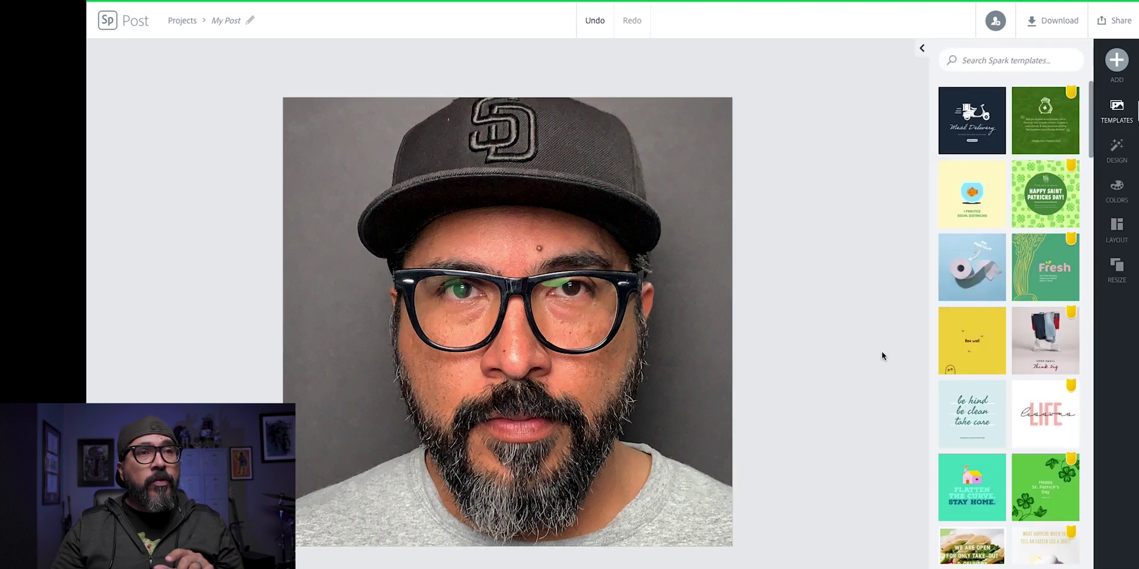
pyautogui.click(1118, 230)
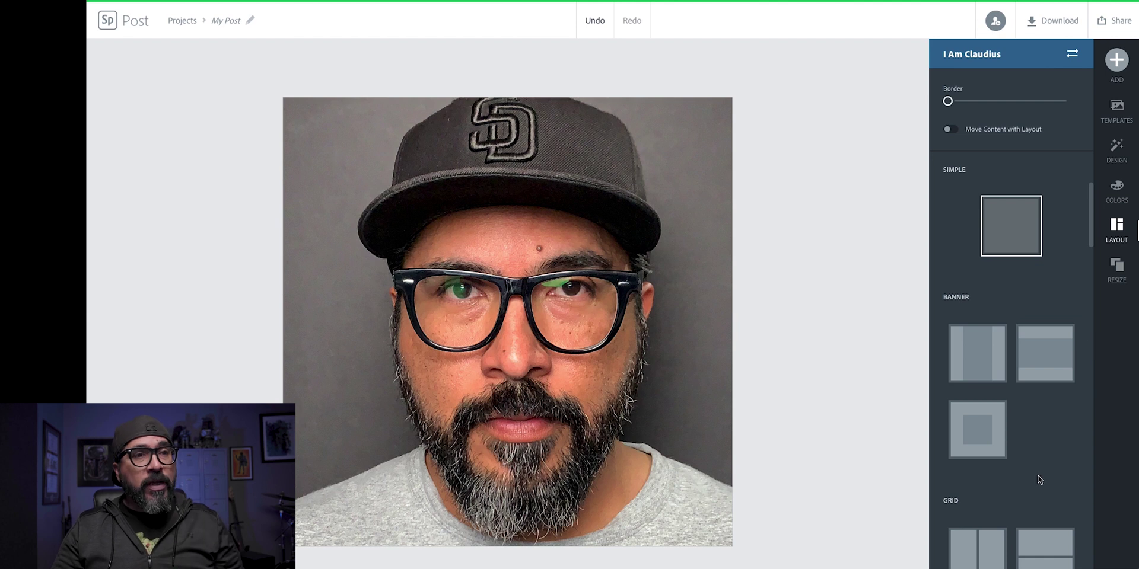
pyautogui.scroll(-1, 1038, 480)
pyautogui.click(989, 496)
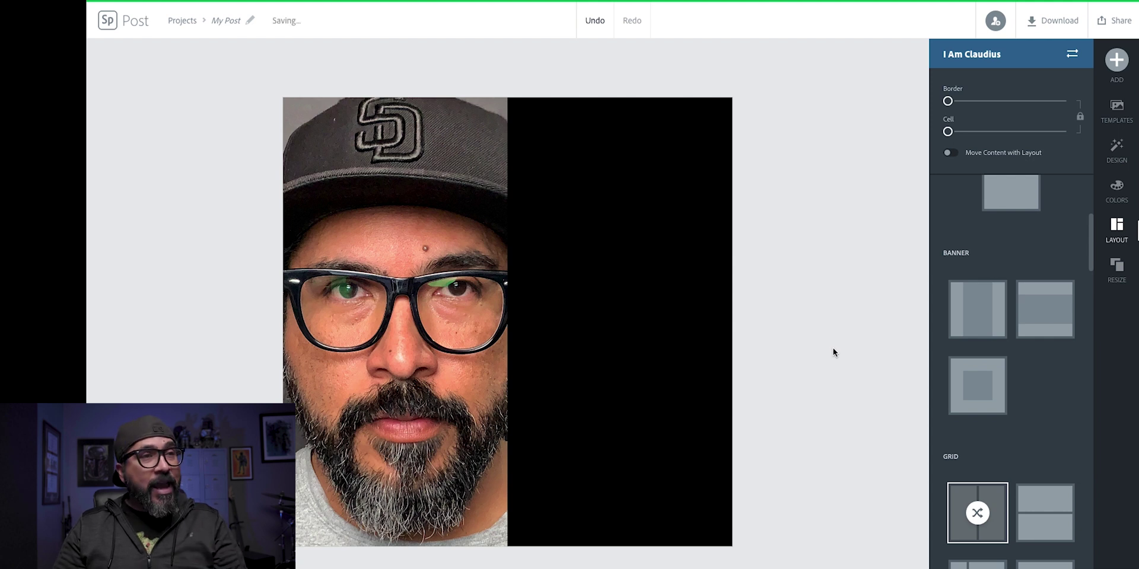
# Step: Upload IMG_4777.JPG again and add it to the empty right column of the collage
pyautogui.click(604, 361)
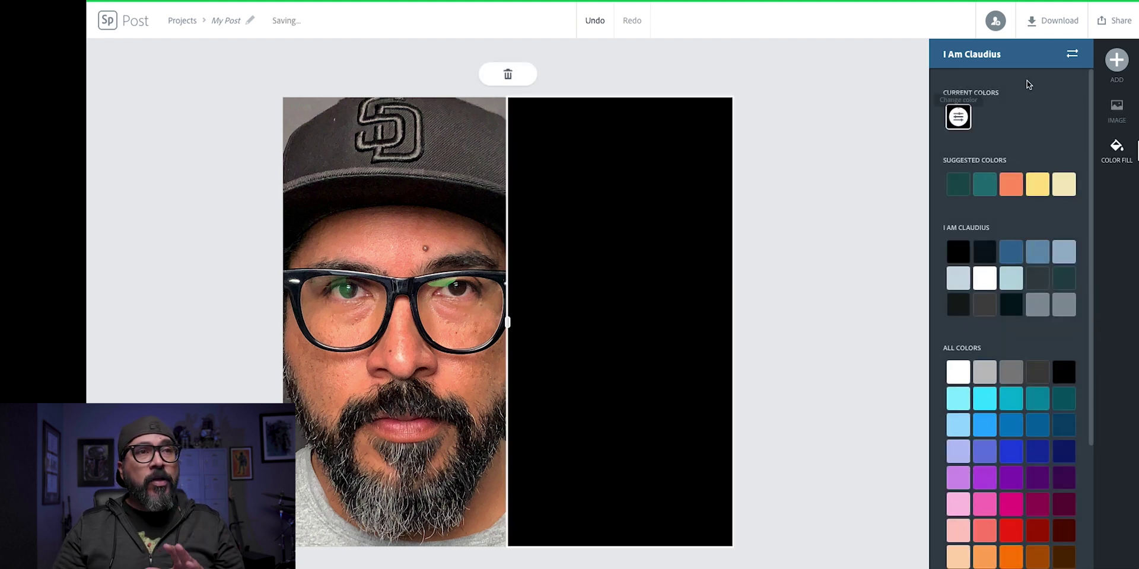
pyautogui.click(1116, 60)
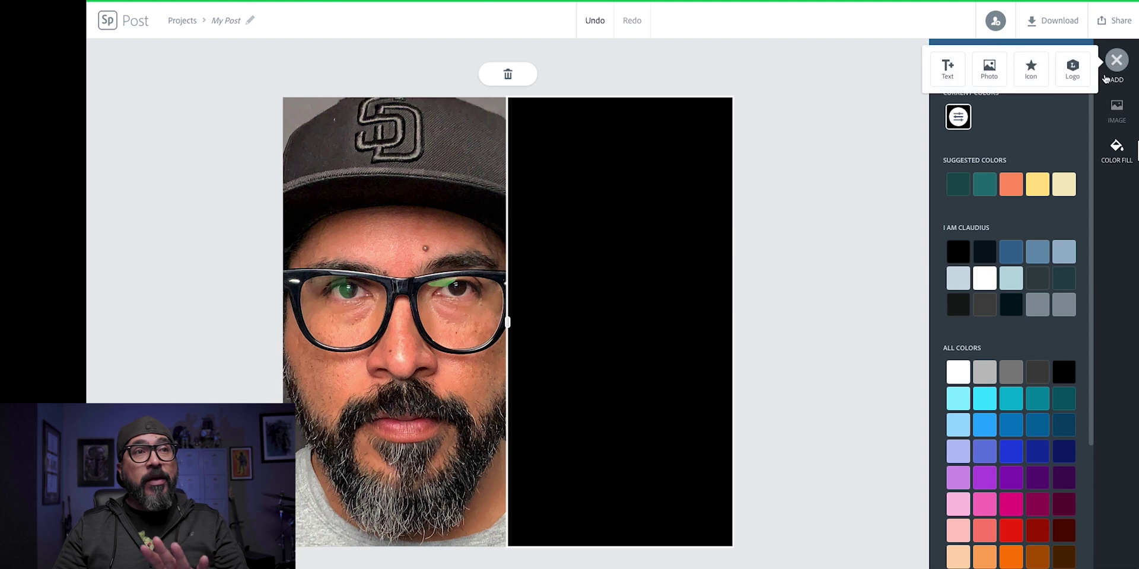
pyautogui.click(1003, 76)
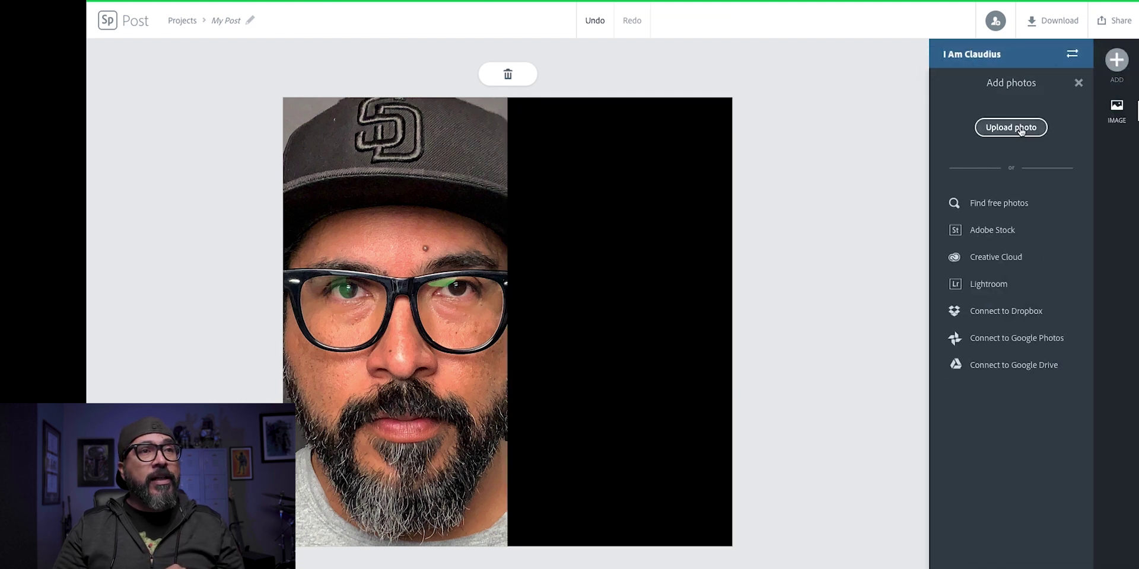
pyautogui.click(1020, 128)
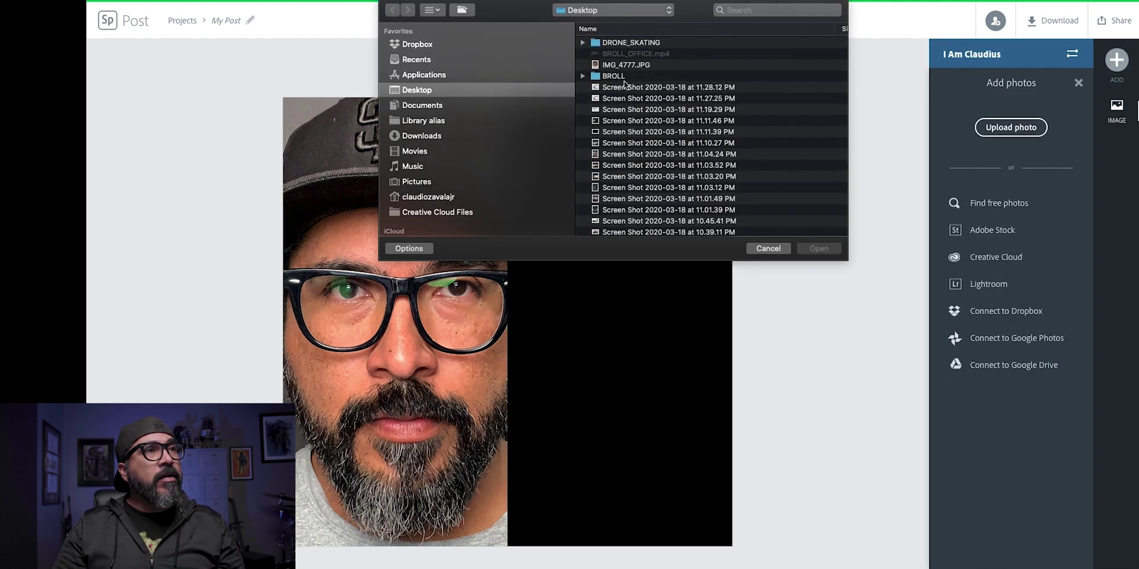
pyautogui.click(625, 66)
pyautogui.click(818, 249)
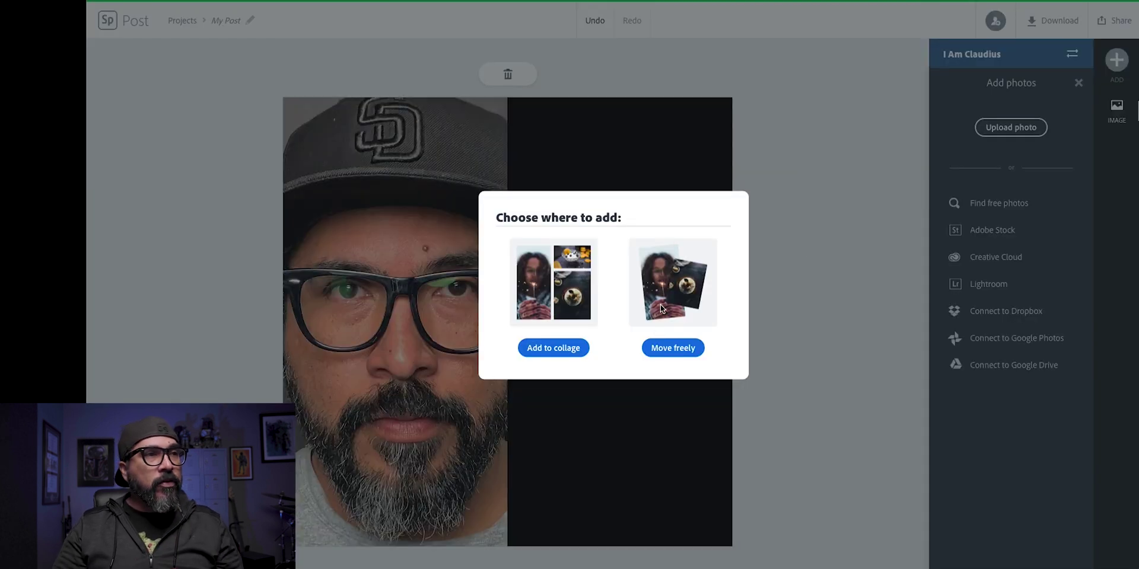
pyautogui.click(549, 308)
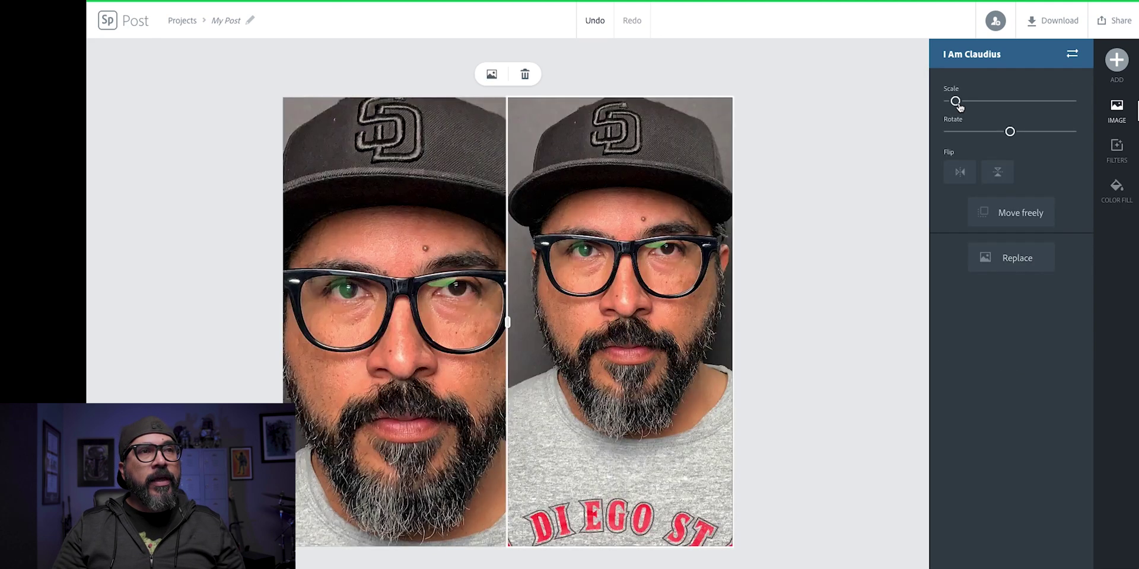
# Step: Rescale and shift the right selfie in its column so the cap shows
pyautogui.moveTo(956, 102); pyautogui.dragTo(956, 103)
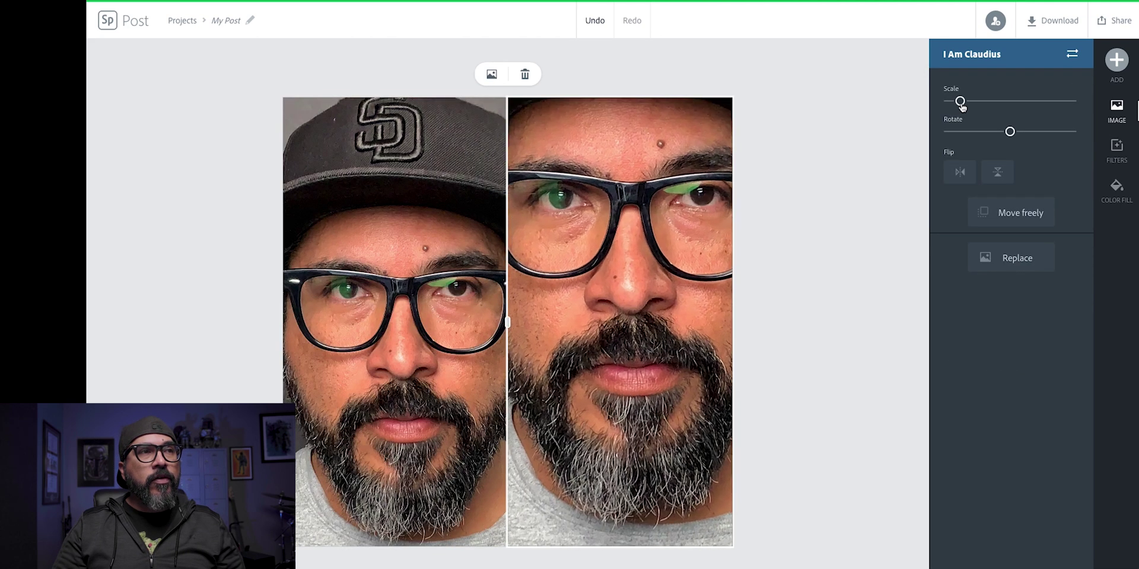
pyautogui.moveTo(642, 300); pyautogui.dragTo(606, 365)
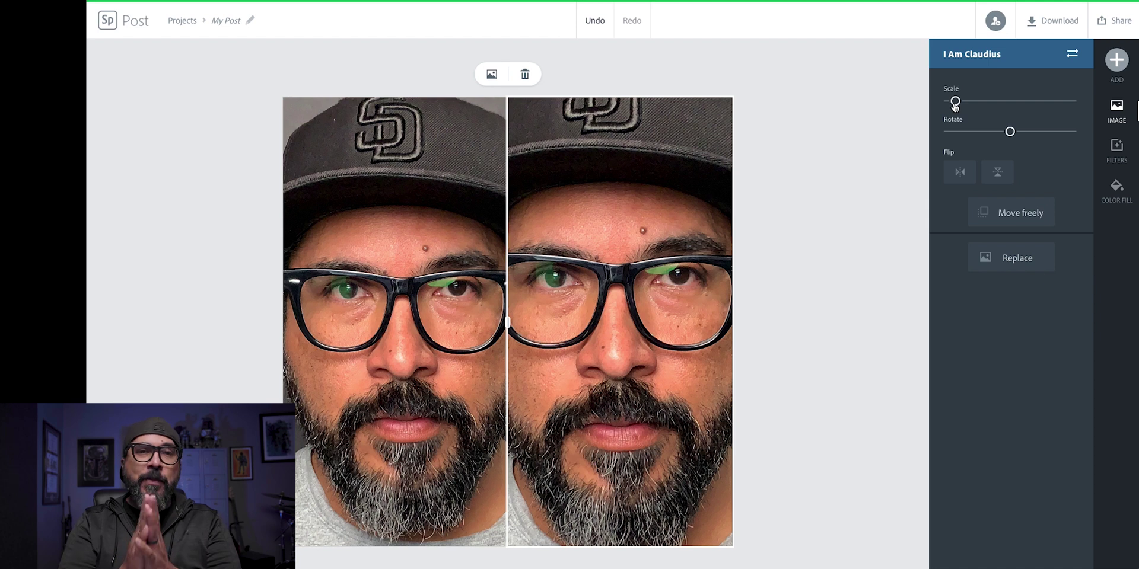
pyautogui.click(955, 102)
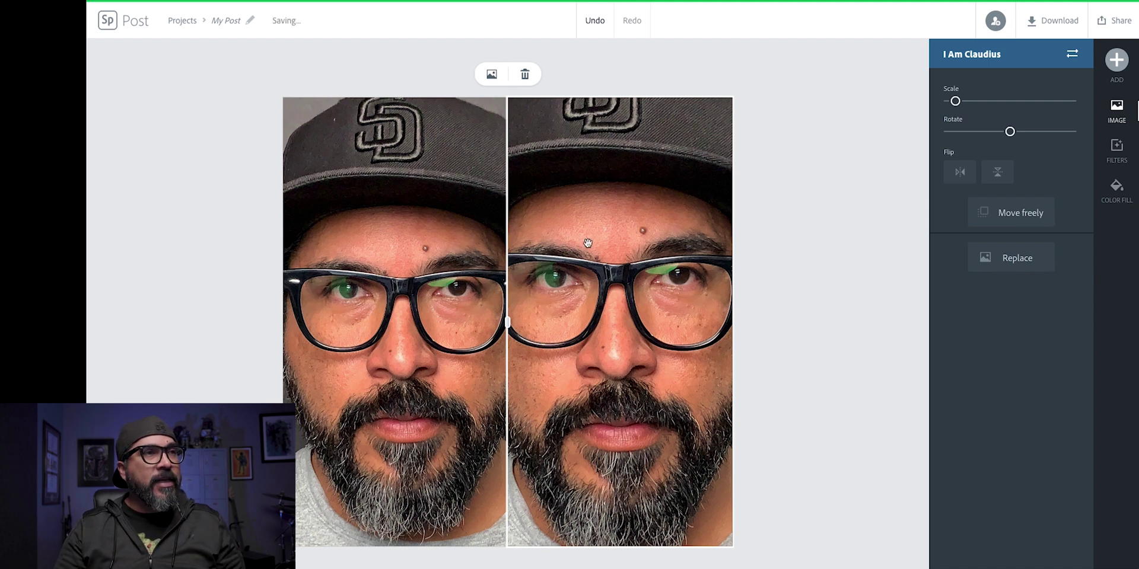
pyautogui.moveTo(955, 101); pyautogui.dragTo(953, 101)
pyautogui.moveTo(676, 225); pyautogui.dragTo(561, 245)
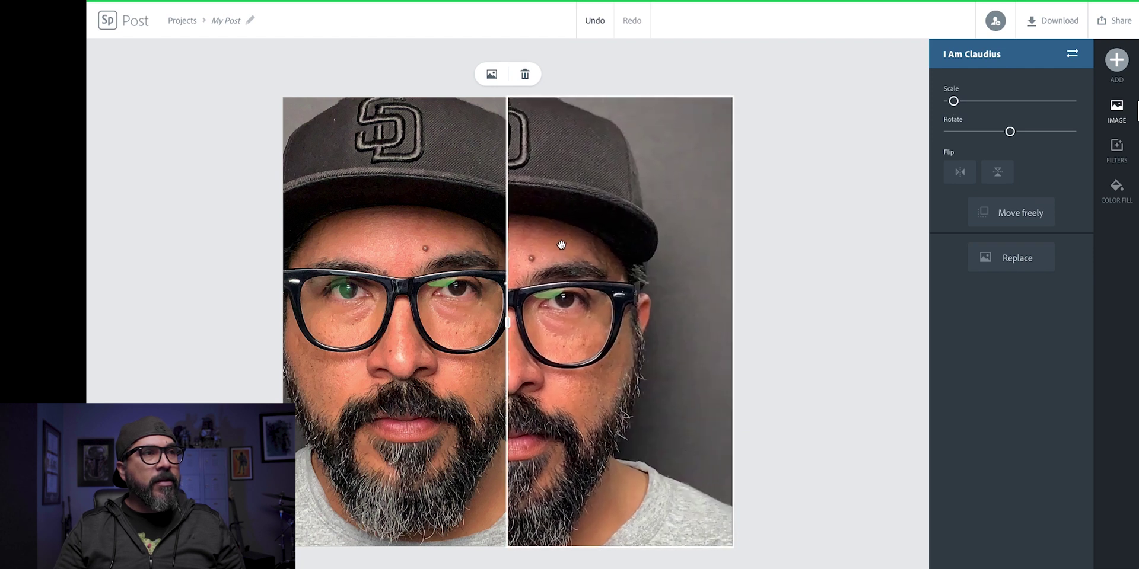
# Step: Enlarge the left selfie slightly and check the two halves line up as one face
pyautogui.click(443, 261)
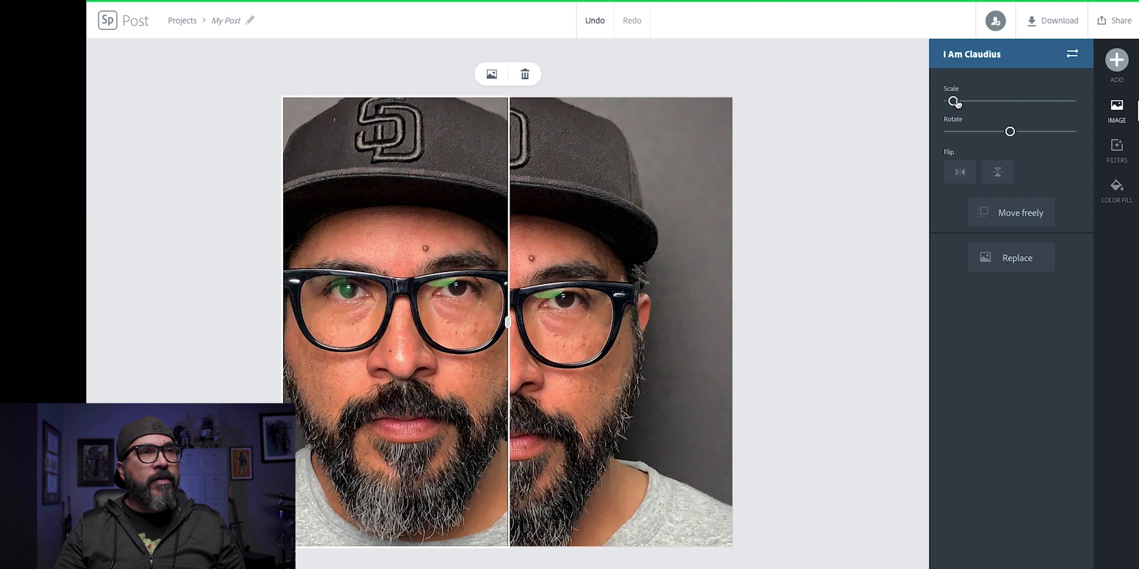
pyautogui.moveTo(955, 102); pyautogui.dragTo(954, 102)
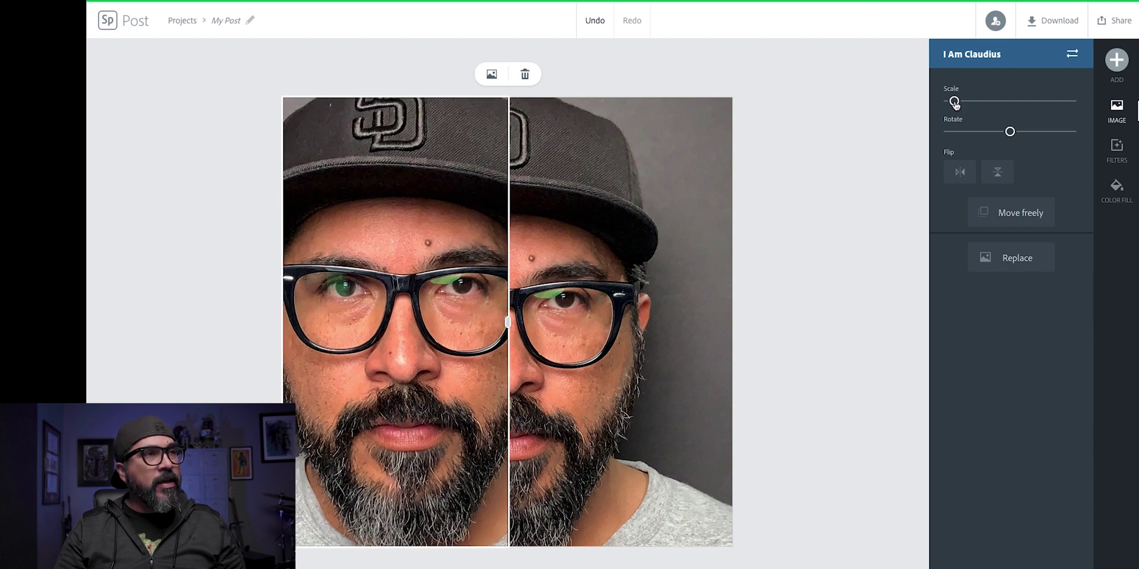
pyautogui.click(781, 252)
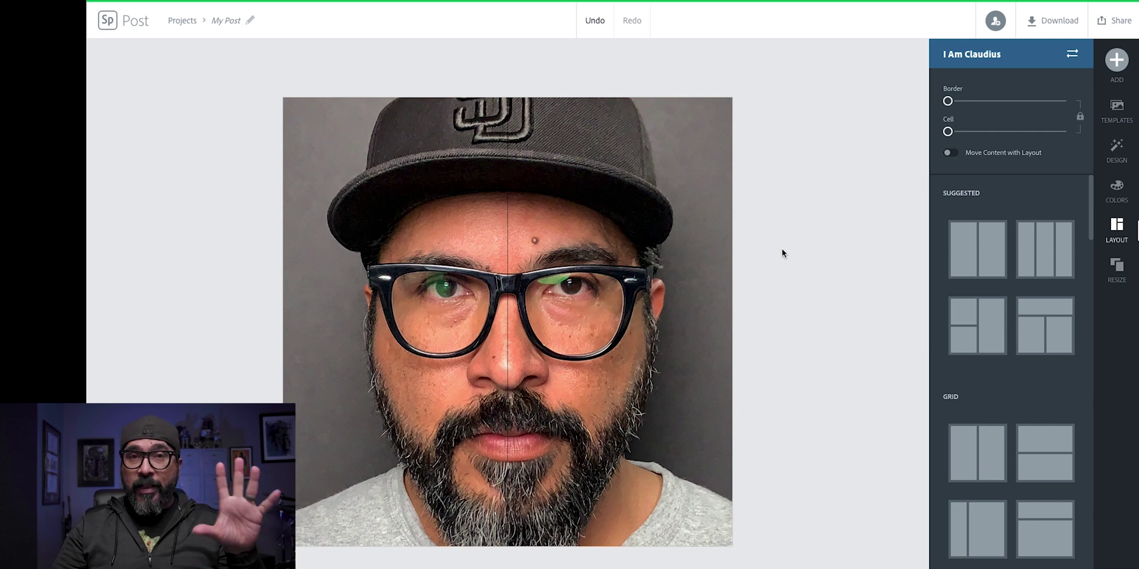
pyautogui.click(652, 252)
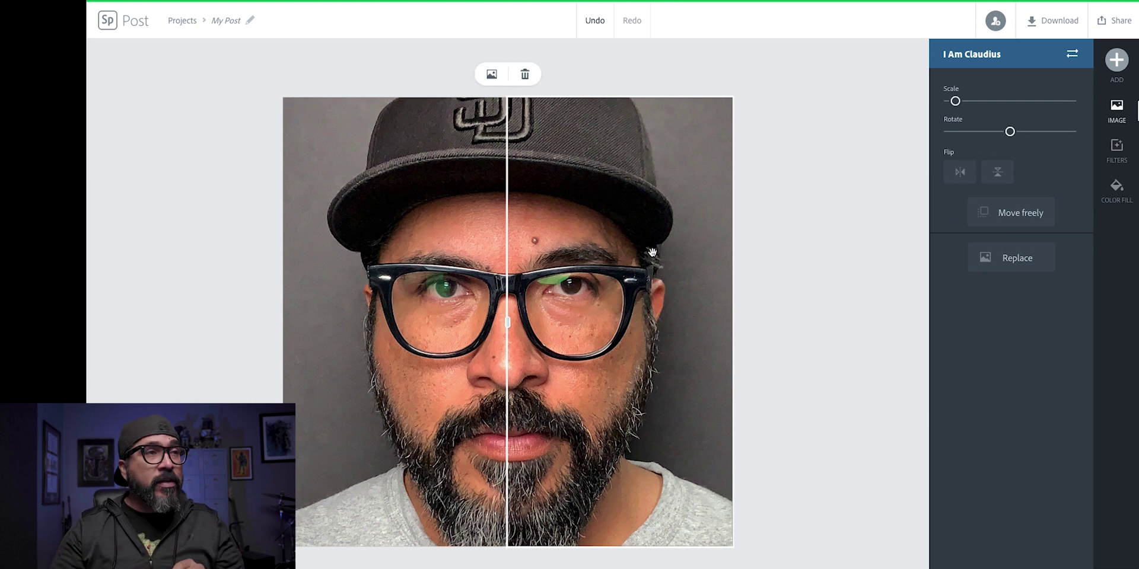
# Step: Apply the Grayscale filter to both the right and left selfie halves
pyautogui.click(1113, 152)
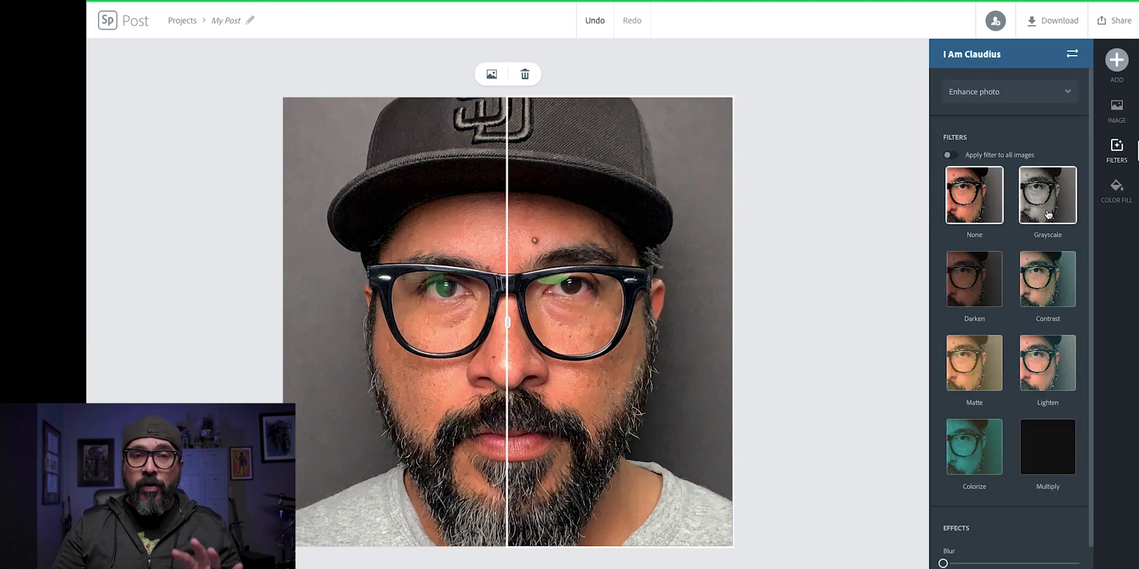
pyautogui.click(1047, 214)
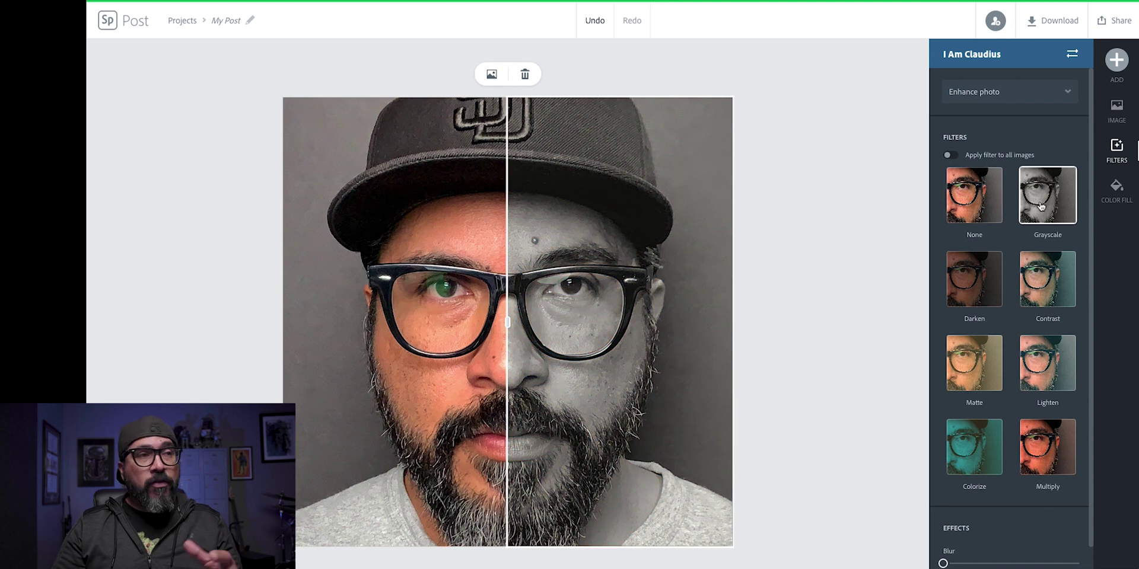
pyautogui.click(386, 253)
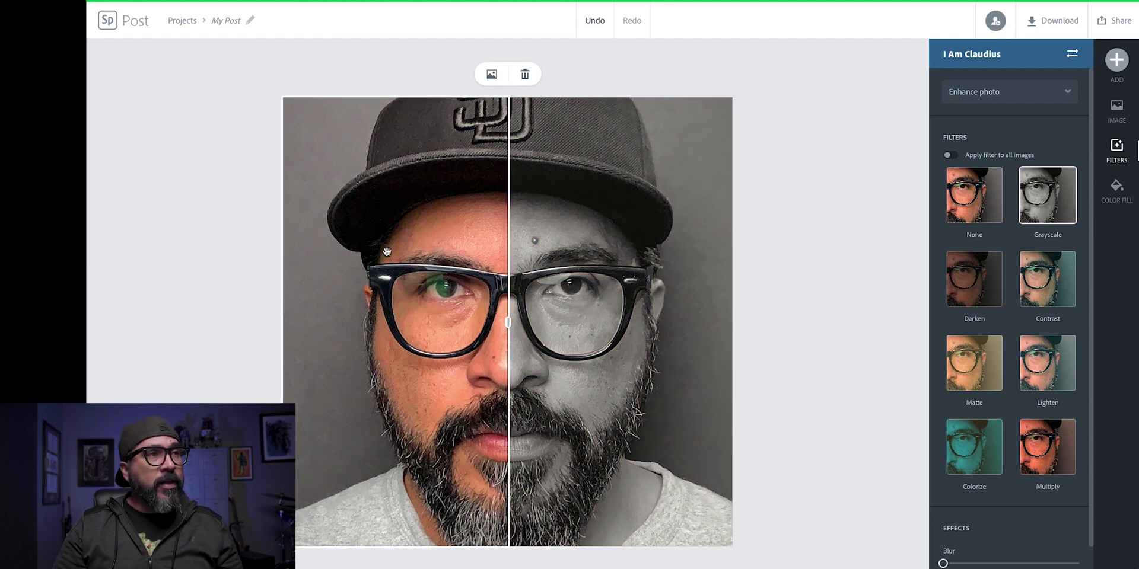
pyautogui.click(1036, 190)
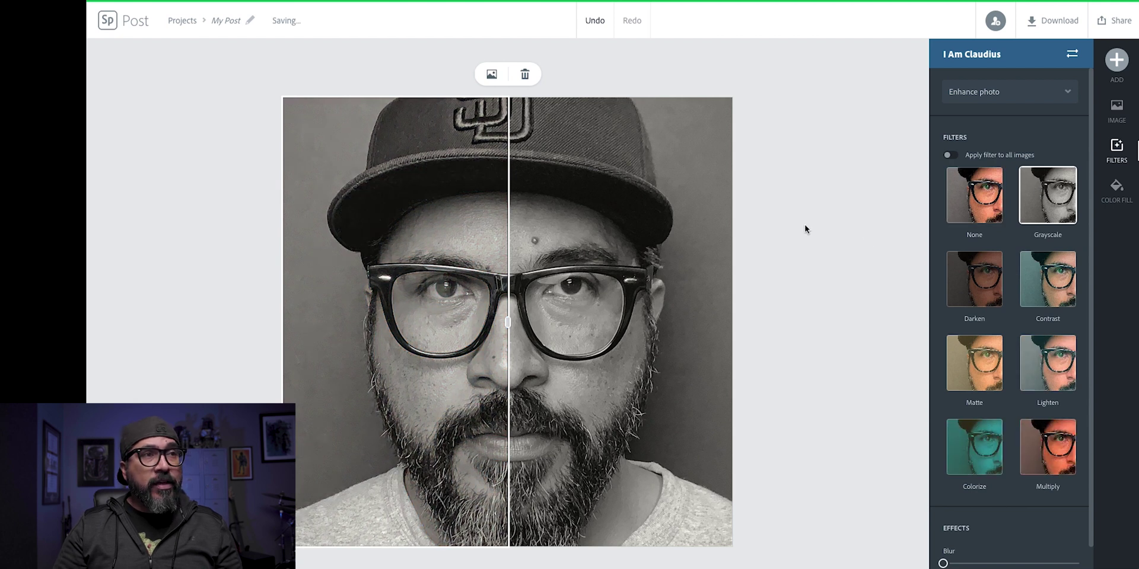
# Step: Enhance the right photo: raise contrast, lower saturation and brighten it slightly
pyautogui.click(683, 239)
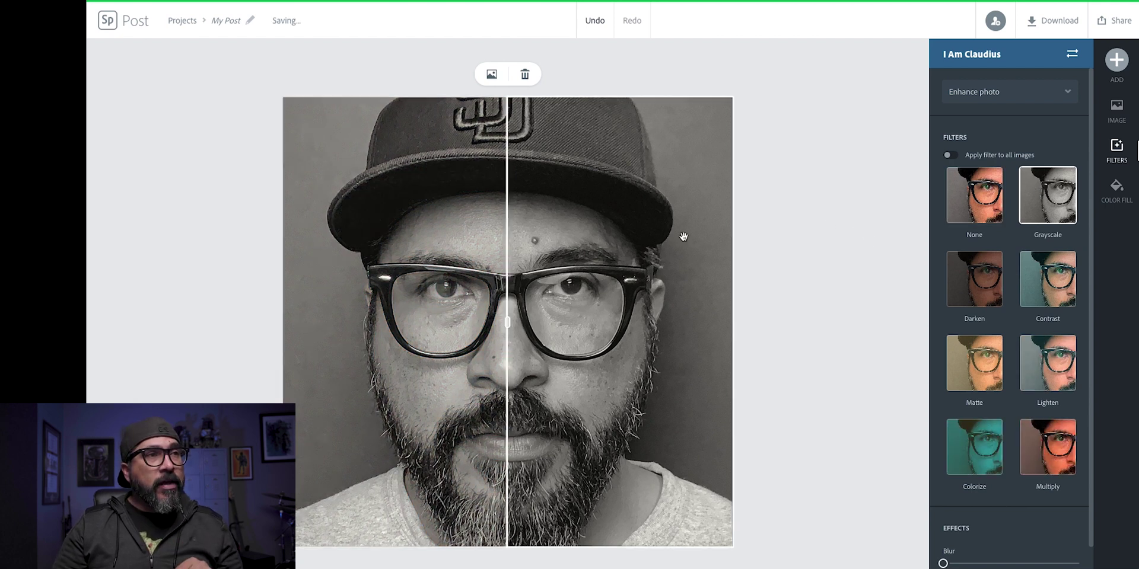
pyautogui.click(1046, 97)
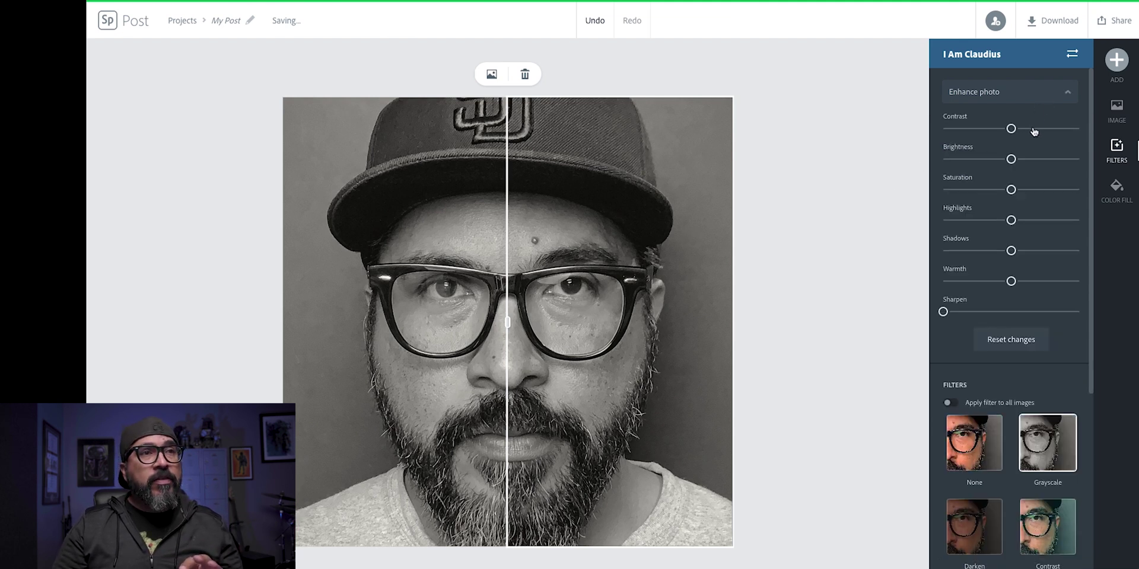
pyautogui.click(1033, 129)
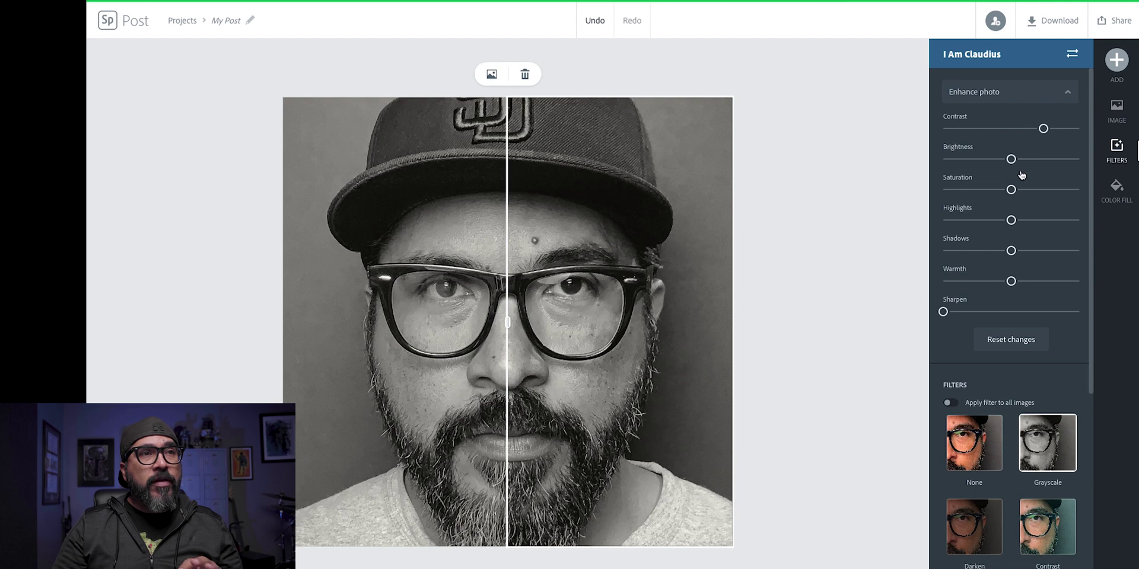
pyautogui.click(988, 190)
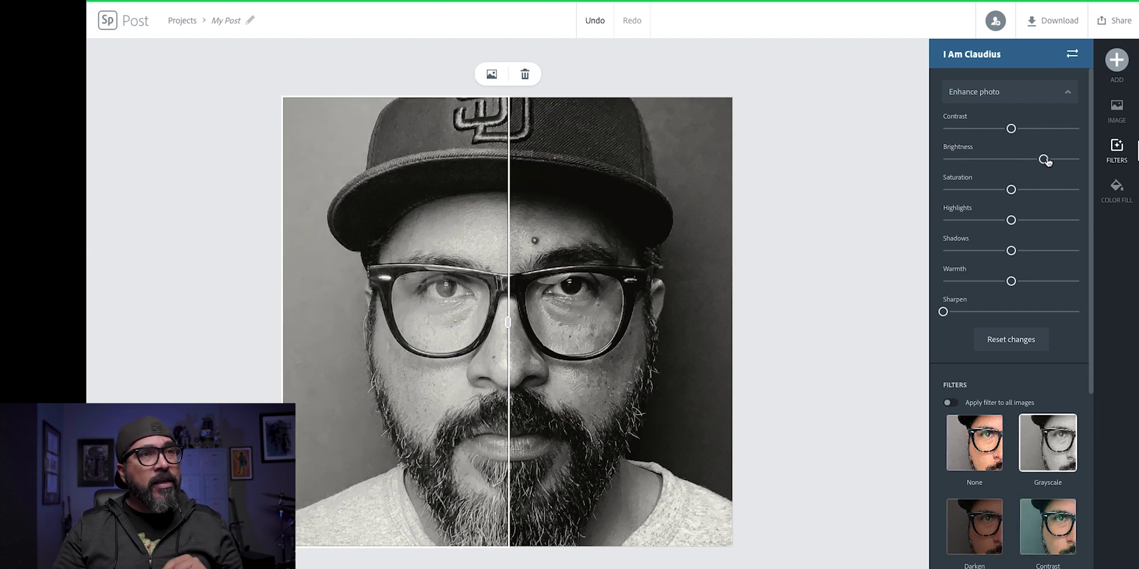
pyautogui.moveTo(1044, 159); pyautogui.dragTo(1050, 160)
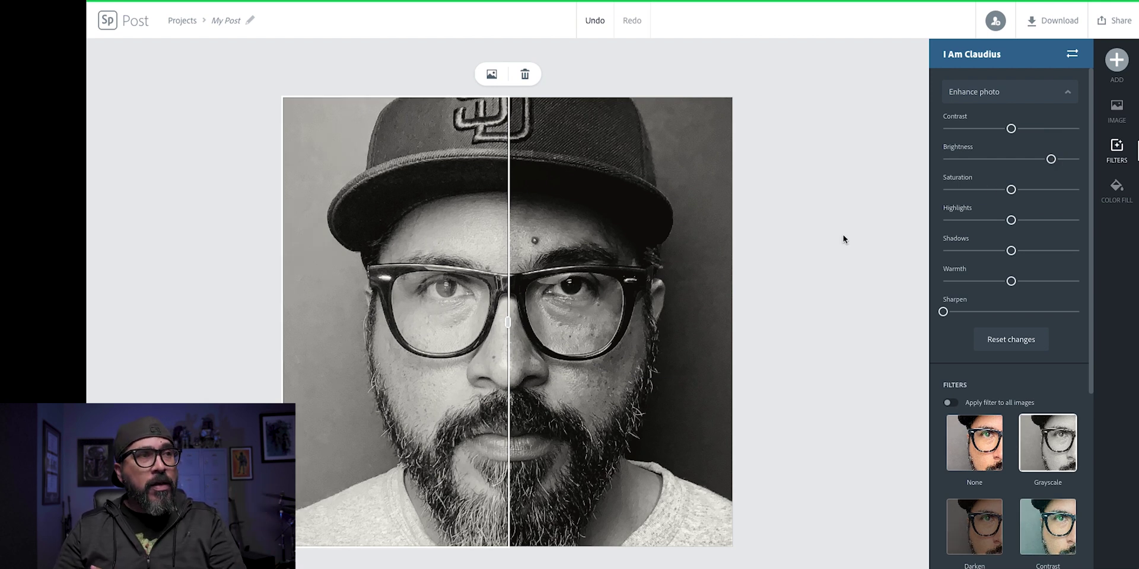
pyautogui.click(842, 236)
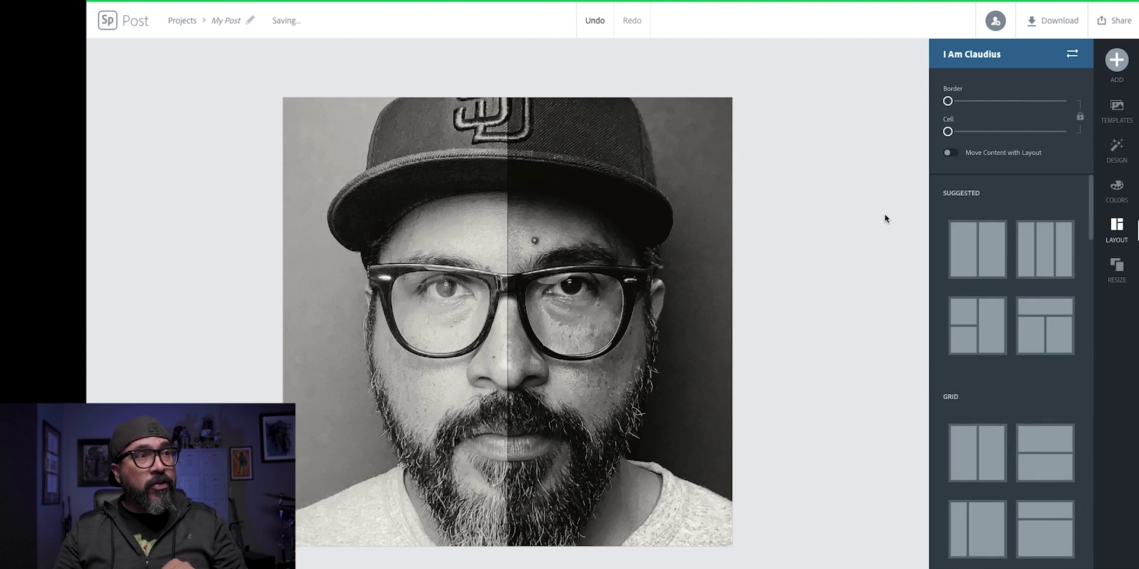
# Step: Paste the Snoopy quote into a new text block, removing the trailing empty line
pyautogui.click(1118, 67)
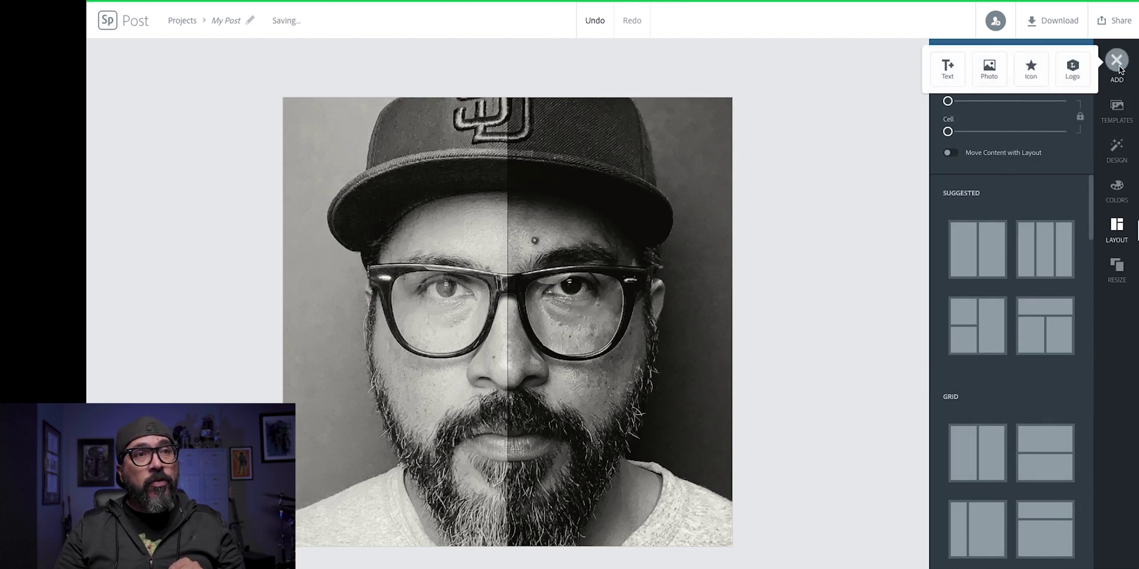
pyautogui.click(953, 77)
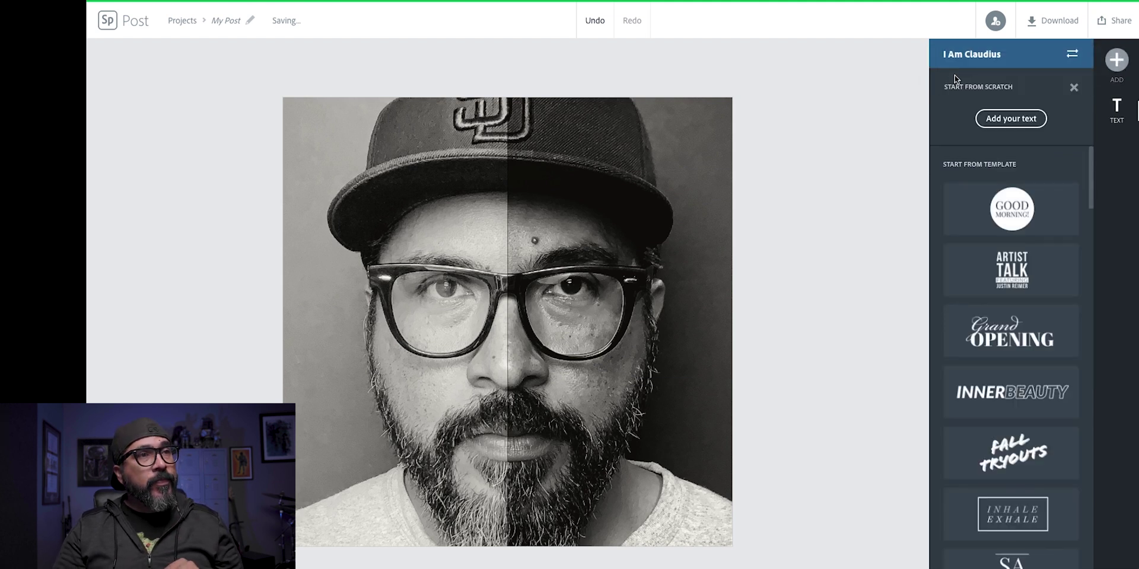
pyautogui.click(990, 121)
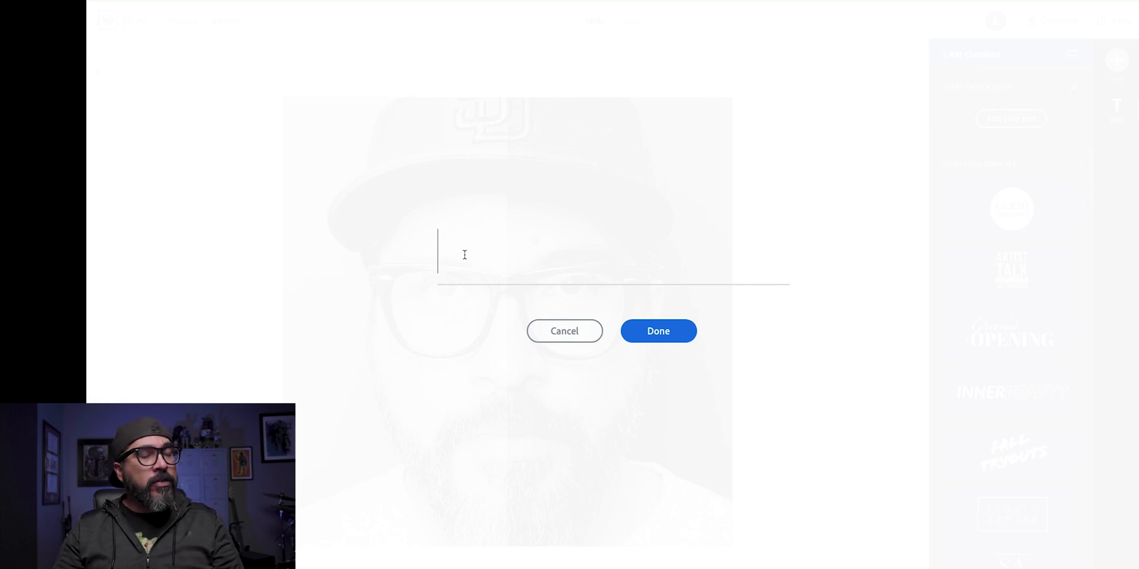
pyautogui.hotkey('ctrl', 'v')
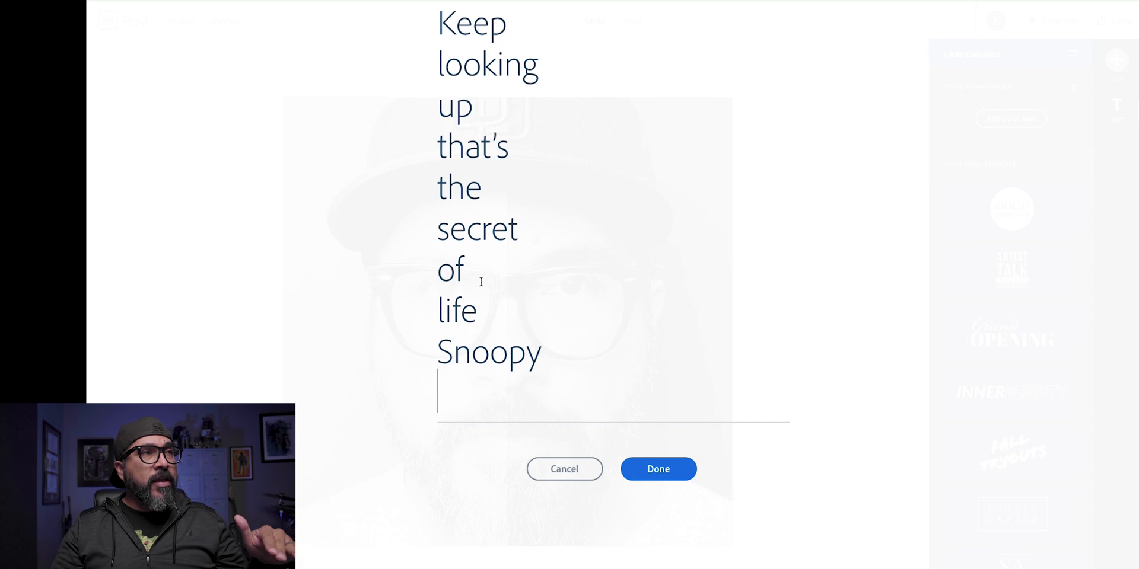
pyautogui.press('BackSpace')
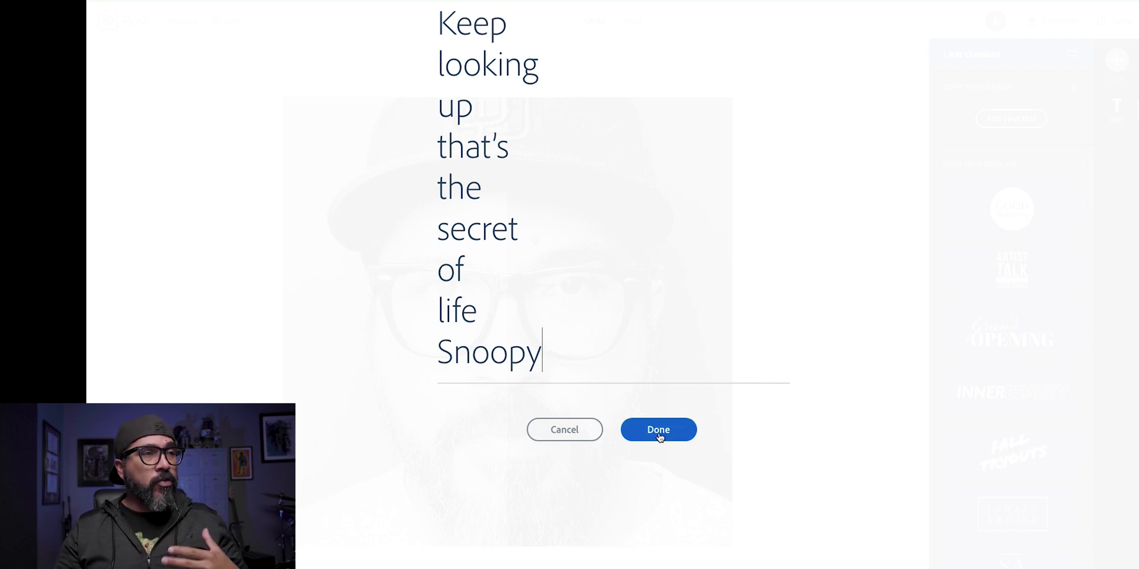
pyautogui.click(658, 432)
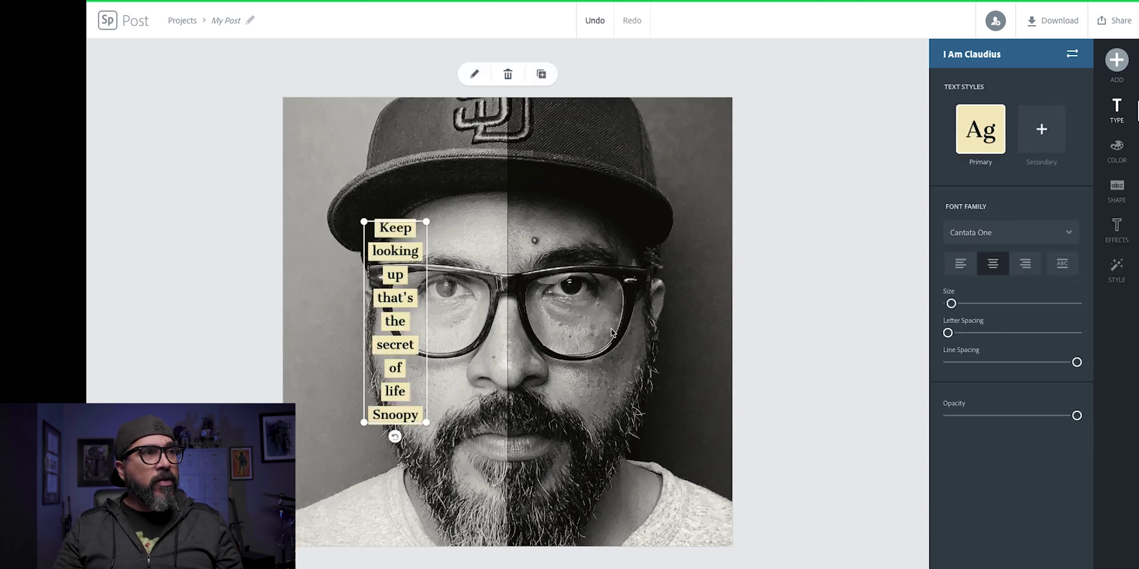
# Step: Give the quote a solid rectangular backing shape with slightly reduced padding
pyautogui.click(1119, 191)
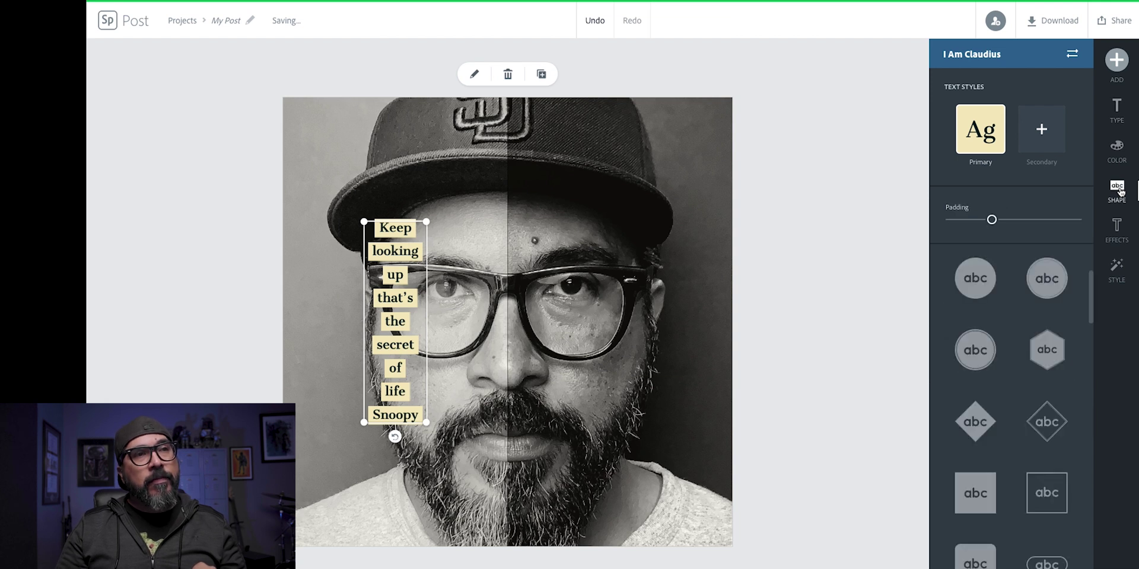
pyautogui.click(986, 489)
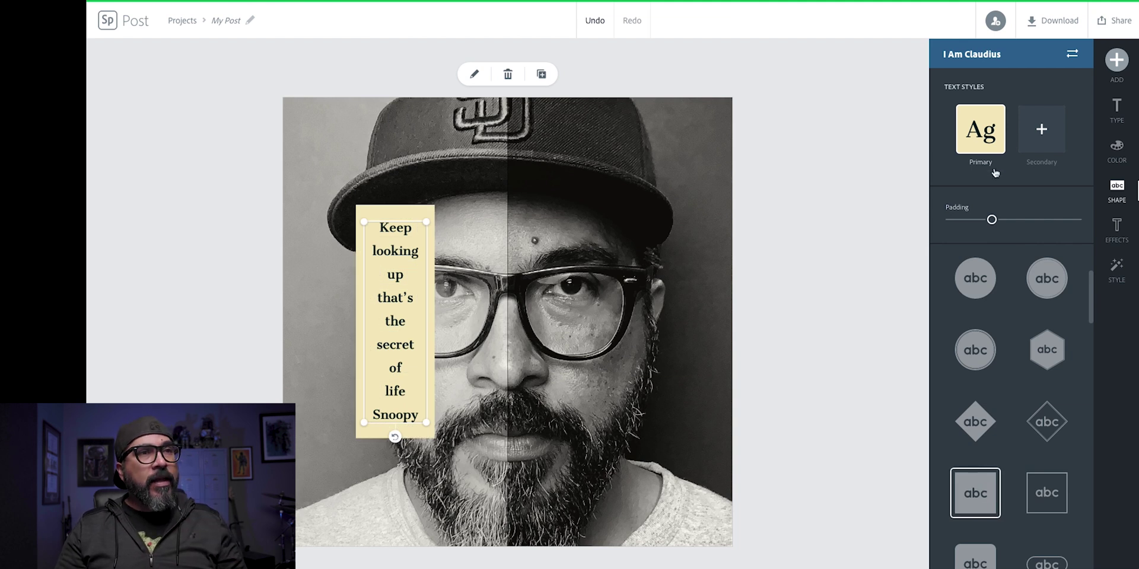
pyautogui.click(991, 221)
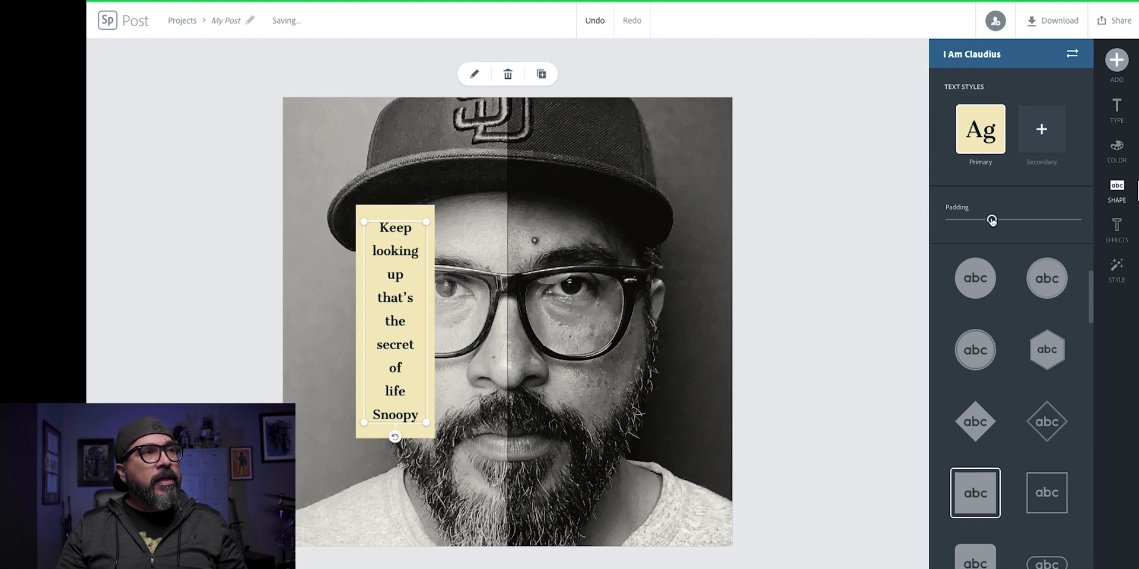
pyautogui.moveTo(991, 219)
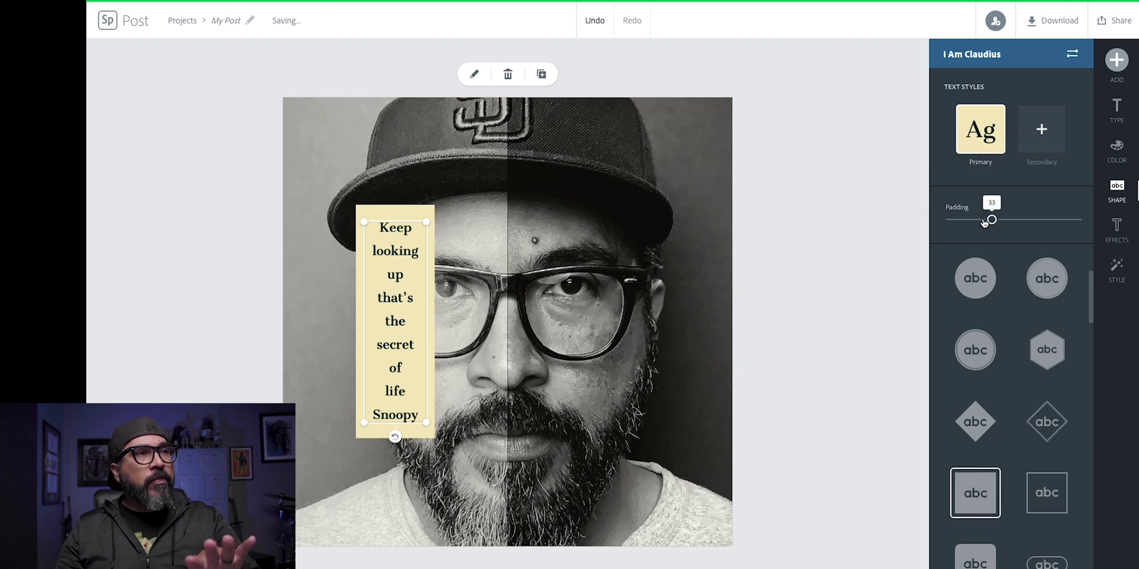
pyautogui.click(980, 223)
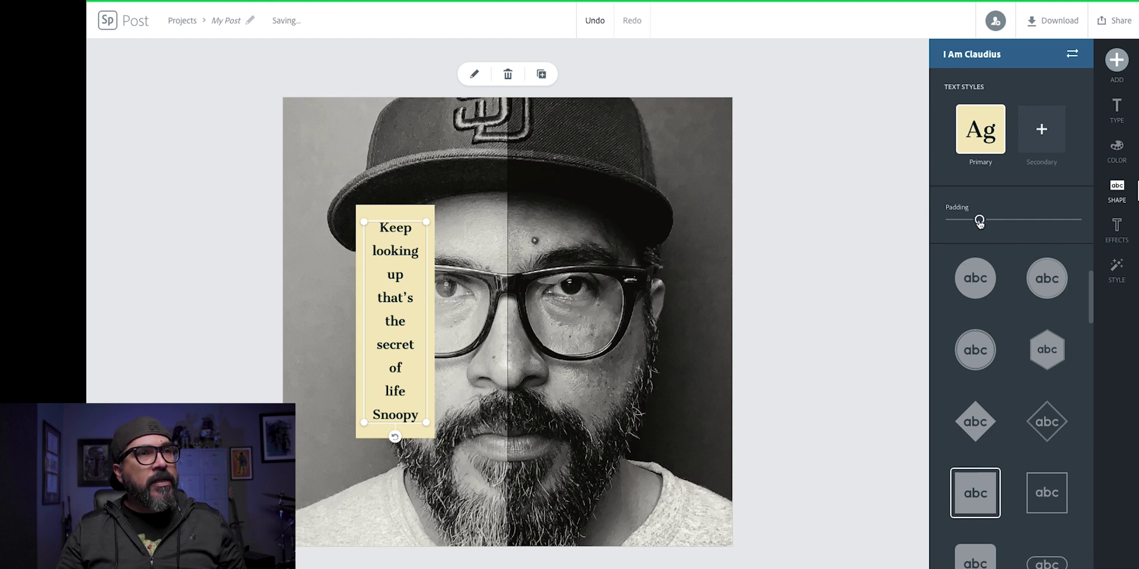
pyautogui.click(1112, 156)
# Step: Swap the quote colours, then save text #FFFFFF on a #000000 background
pyautogui.scroll(-3, 984, 296)
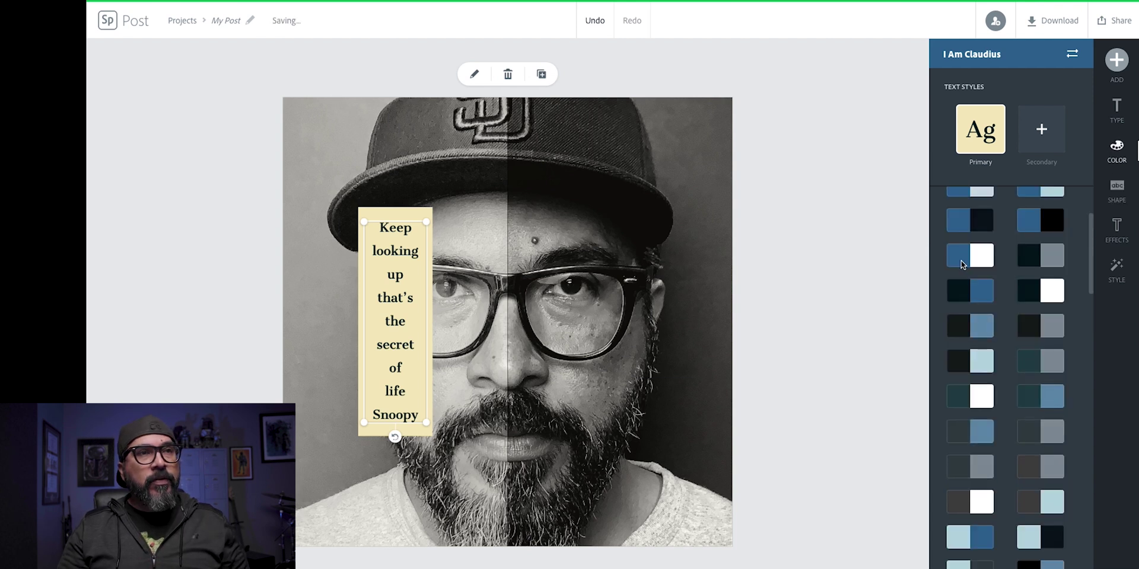
pyautogui.scroll(2, 975, 284)
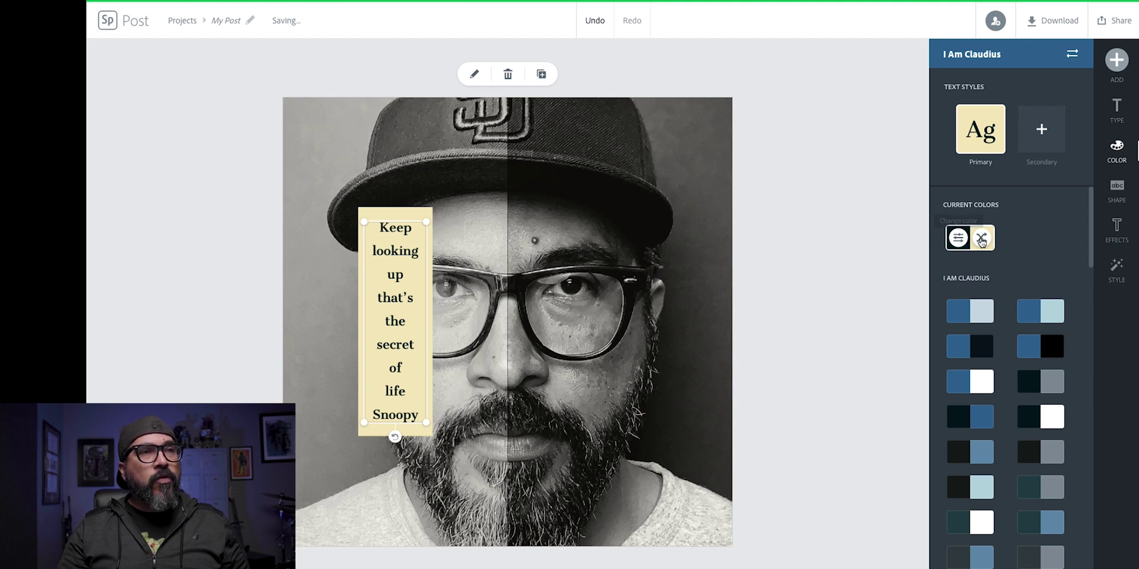
pyautogui.click(981, 239)
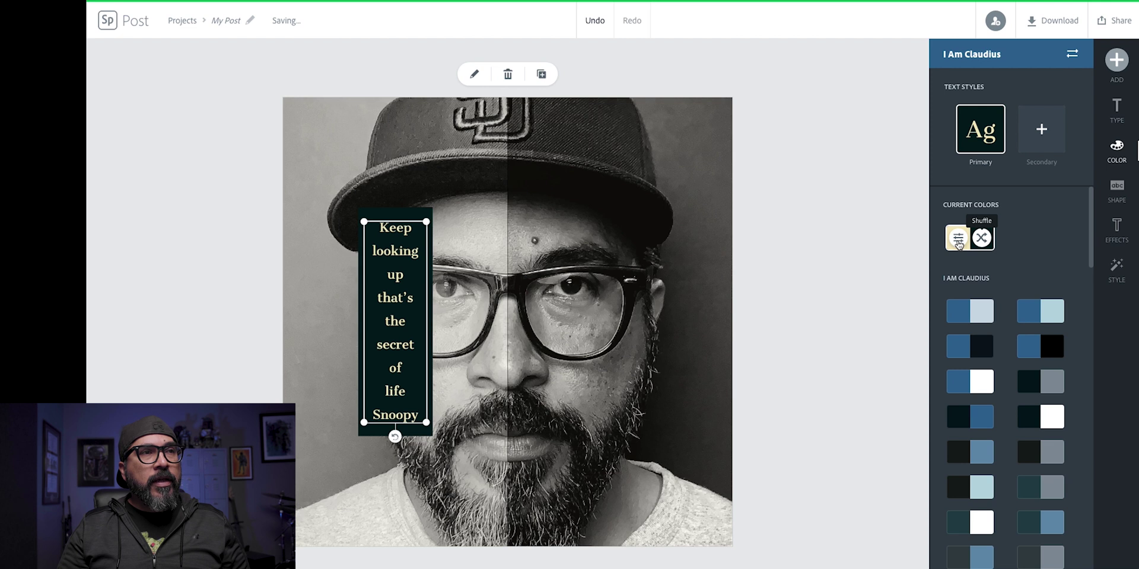
pyautogui.click(957, 240)
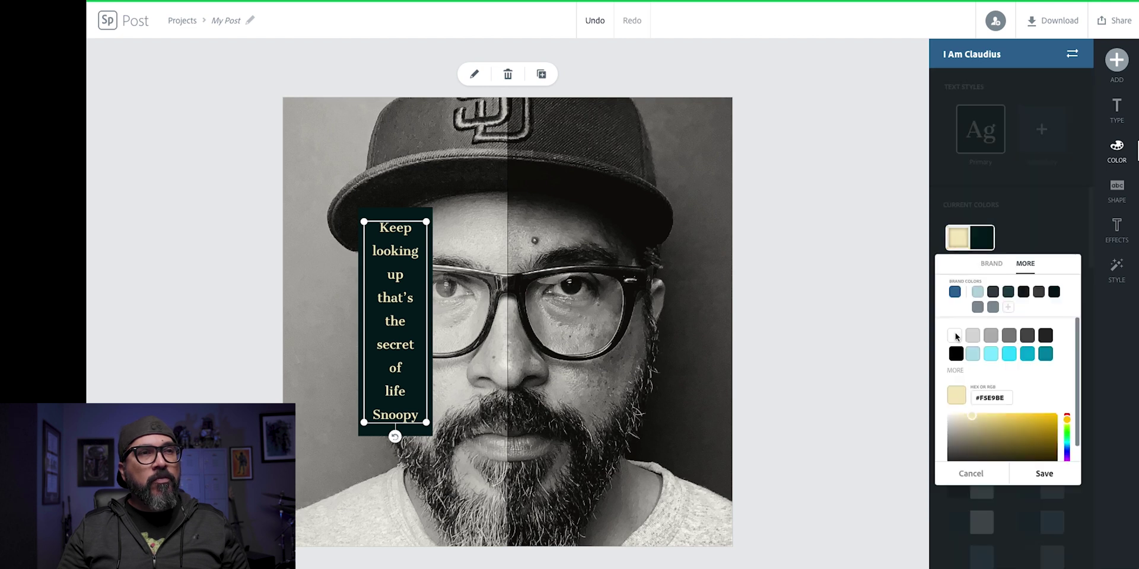
pyautogui.click(953, 337)
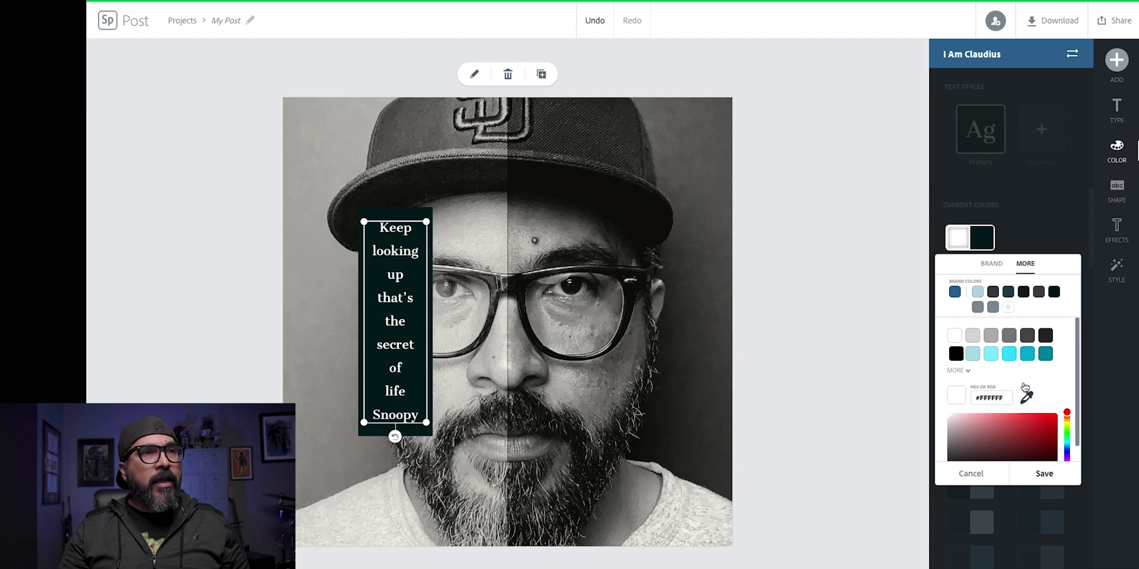
pyautogui.click(981, 243)
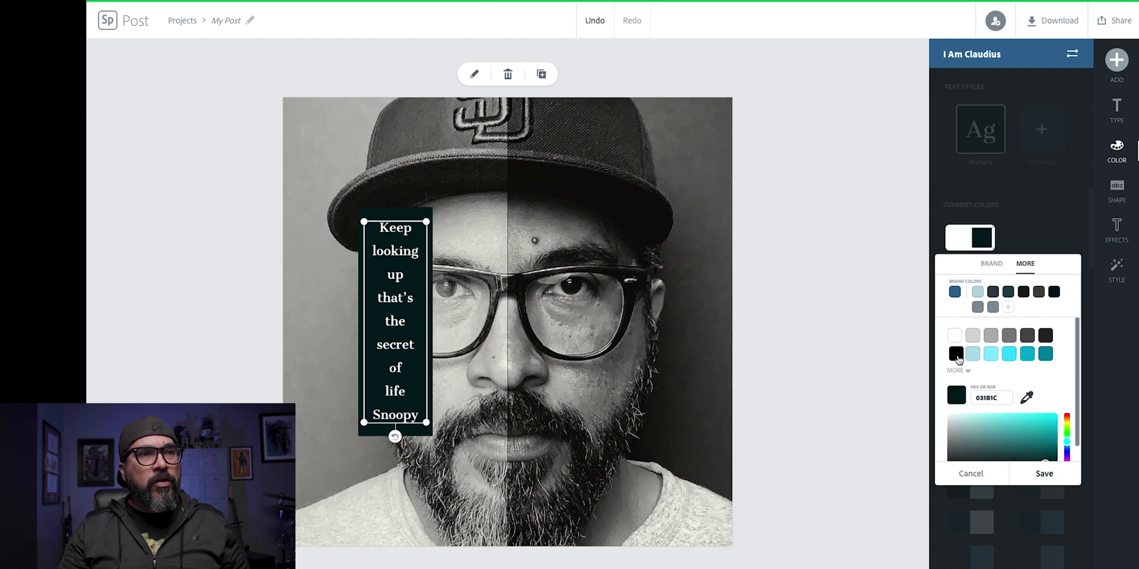
pyautogui.click(956, 355)
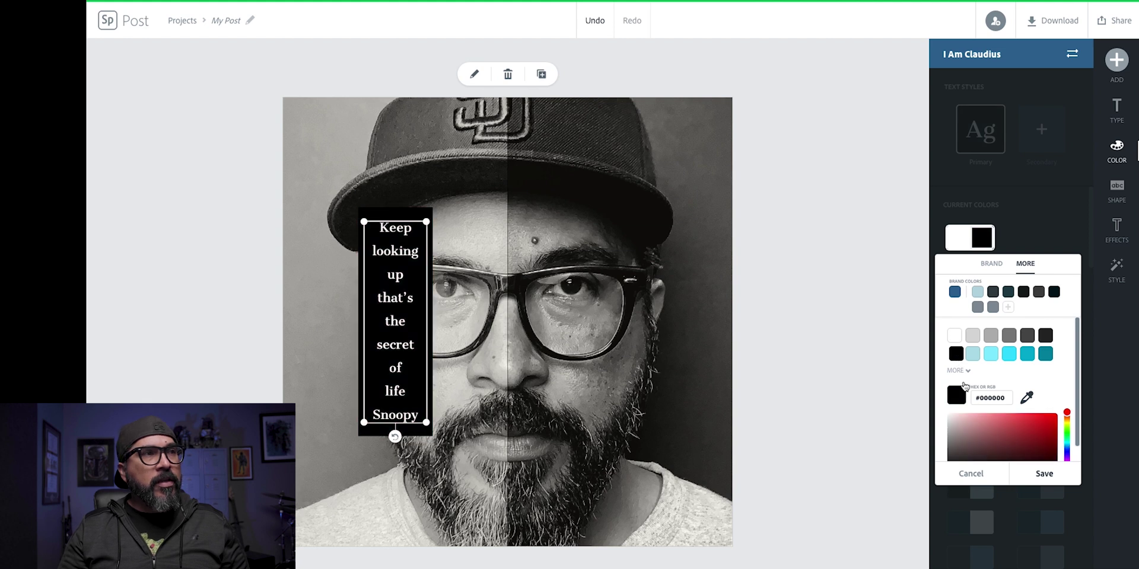
pyautogui.click(1049, 475)
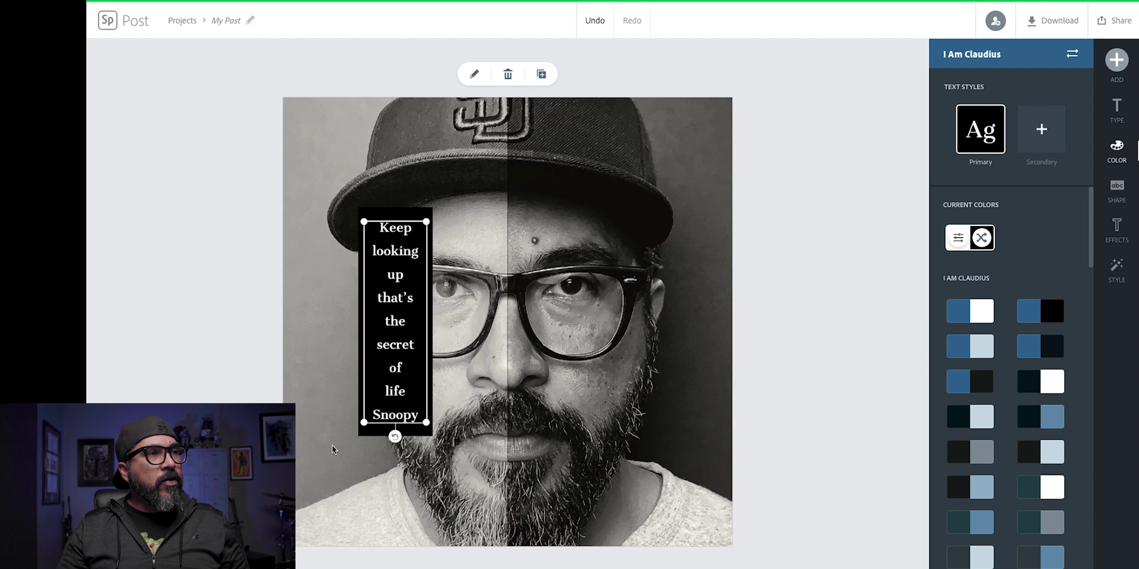
# Step: Enlarge the quote box and move it up and right over the face's left eye
pyautogui.moveTo(317, 460); pyautogui.dragTo(385, 334)
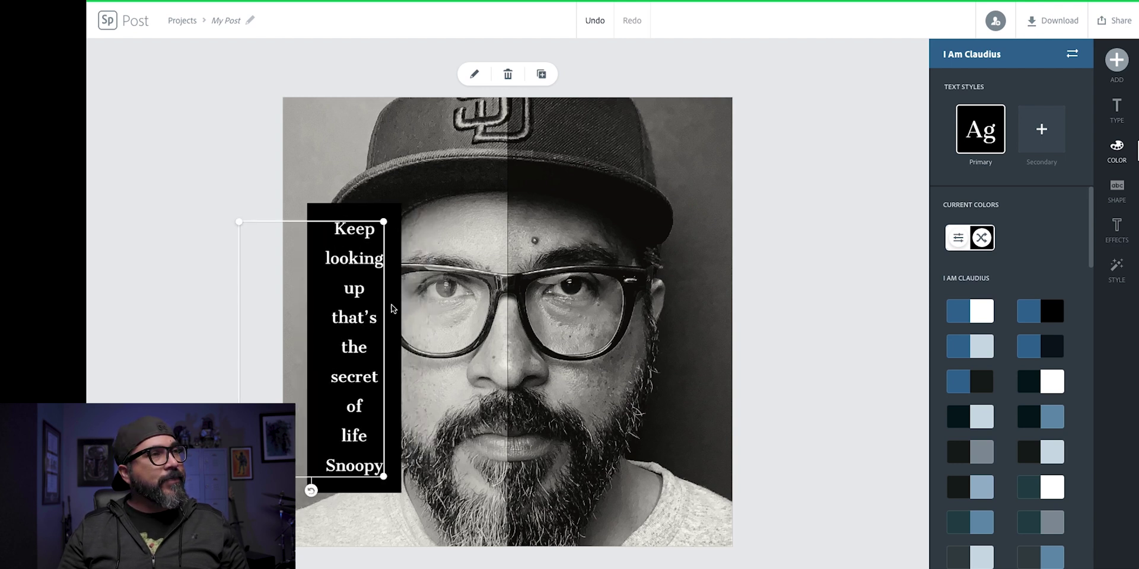
pyautogui.moveTo(379, 313); pyautogui.dragTo(336, 315)
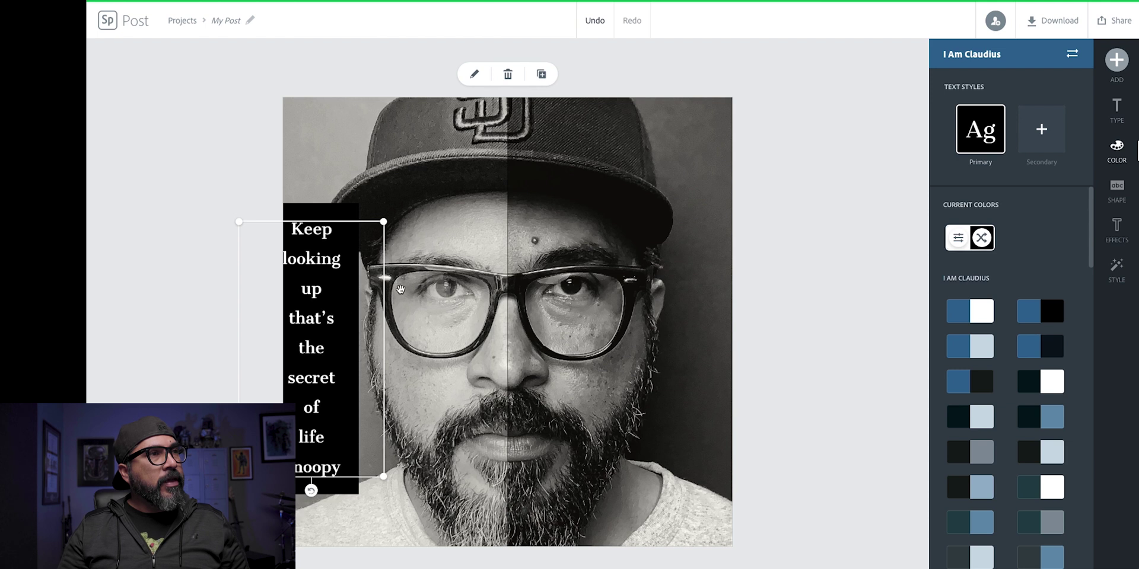
pyautogui.moveTo(365, 304); pyautogui.dragTo(449, 270)
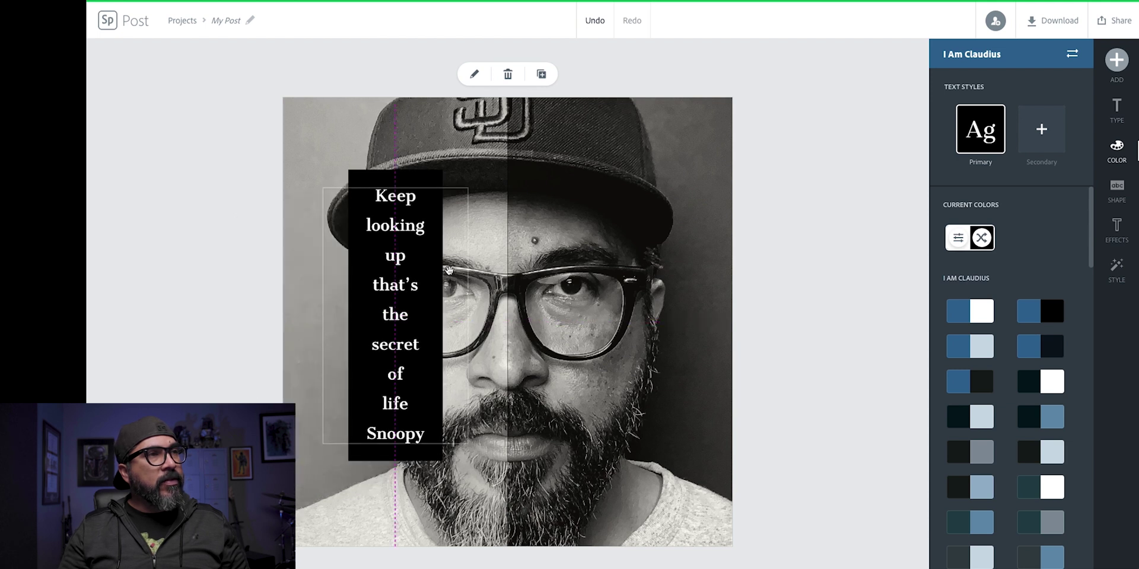
pyautogui.moveTo(456, 271); pyautogui.dragTo(455, 273)
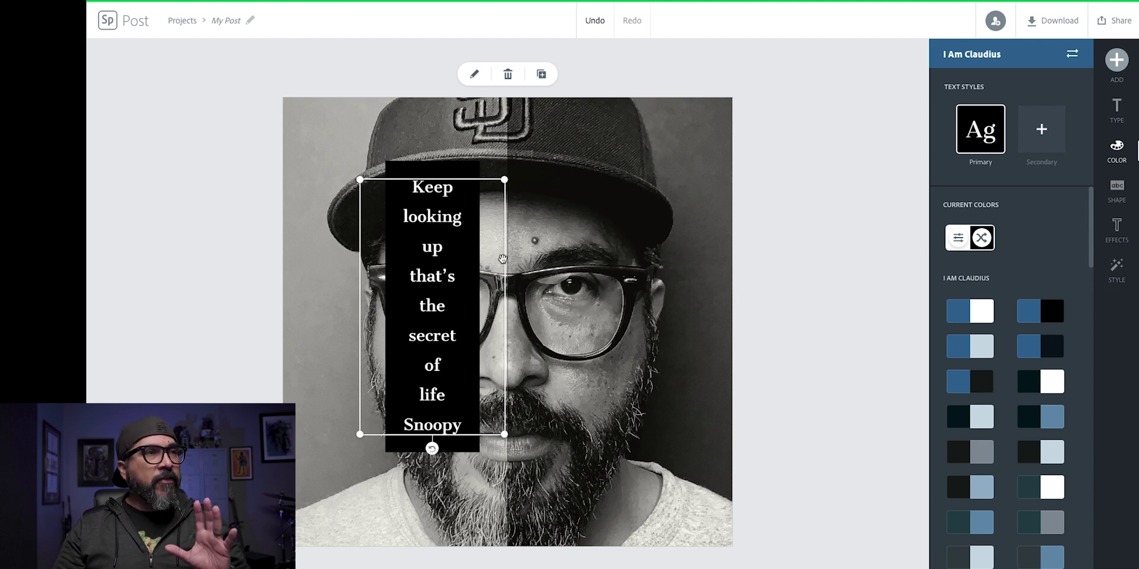
# Step: Change the Snoopy quote's font family to Industry Inc Base
pyautogui.click(1115, 118)
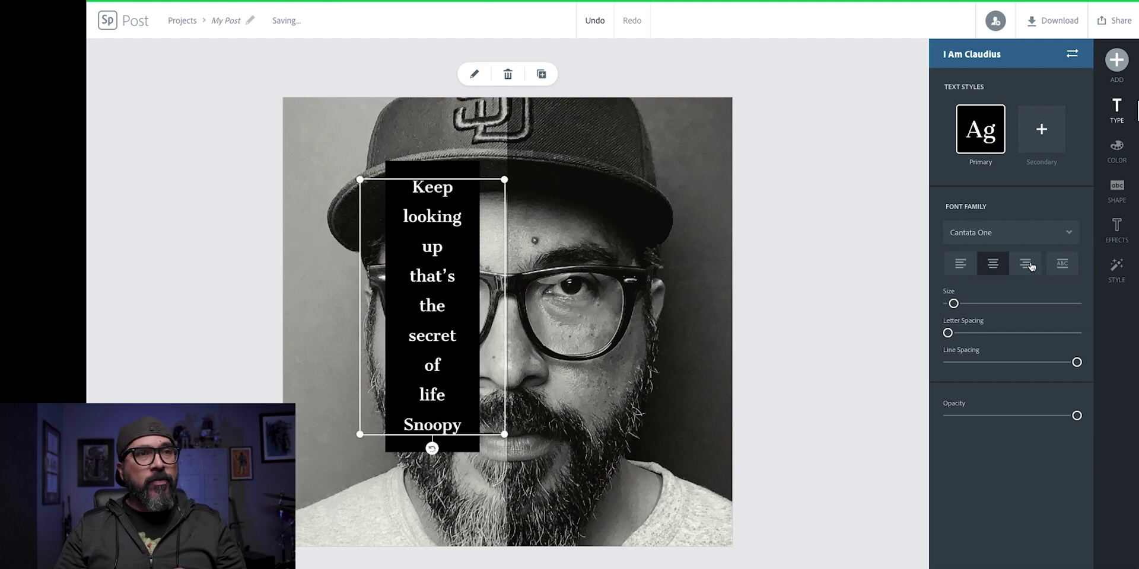
pyautogui.click(1057, 240)
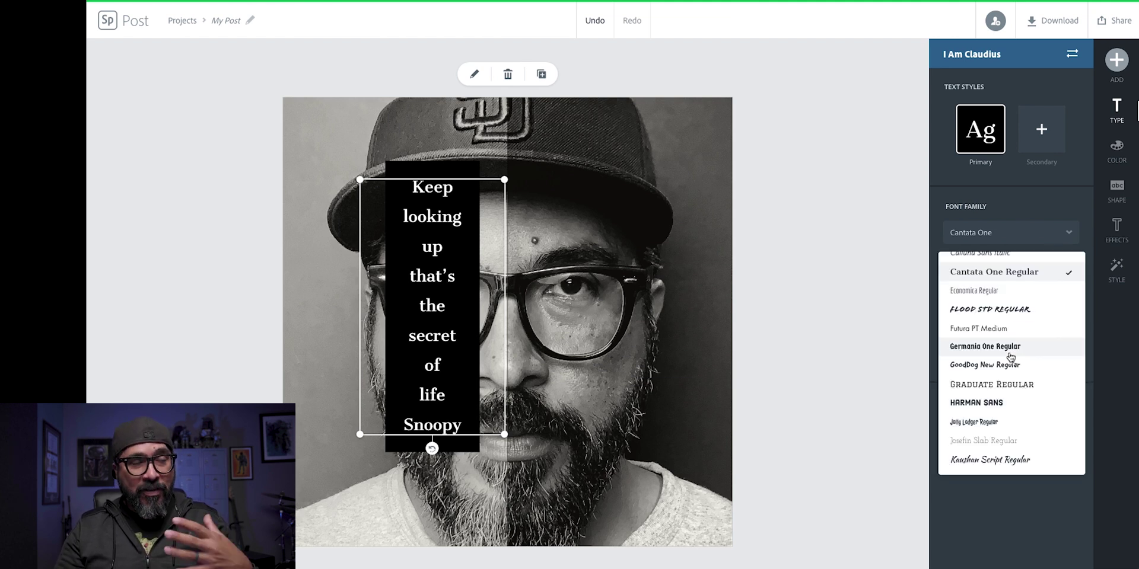
pyautogui.scroll(5, 1009, 356)
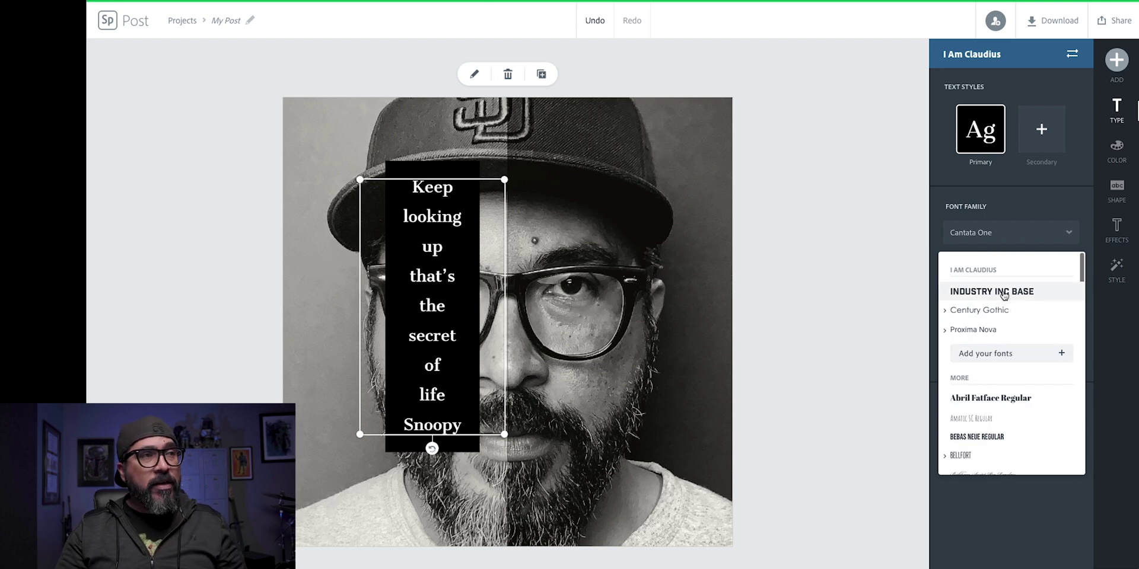
pyautogui.click(1002, 292)
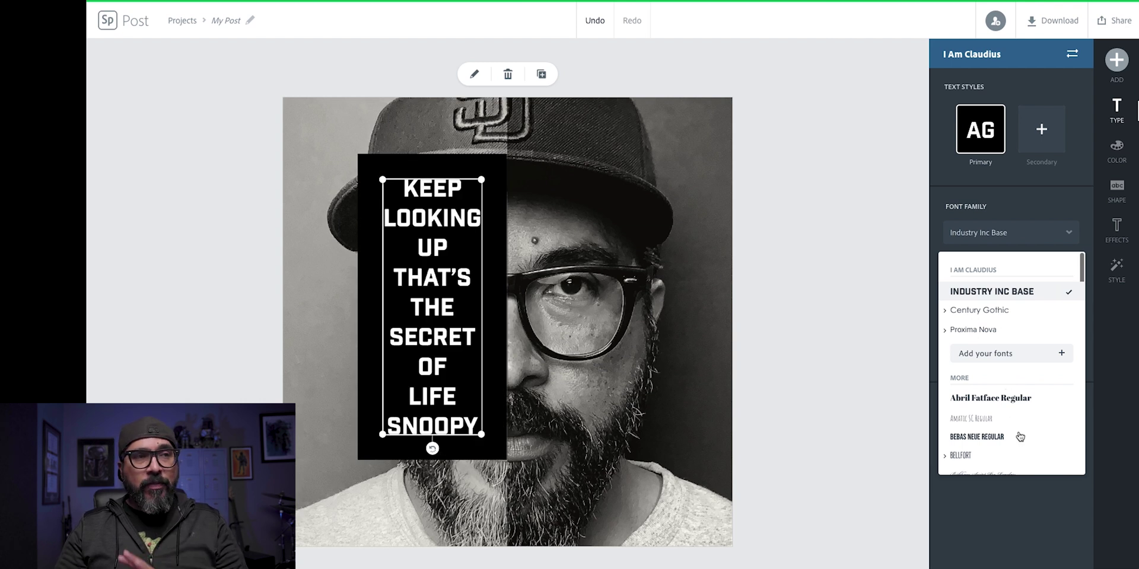
pyautogui.click(1022, 493)
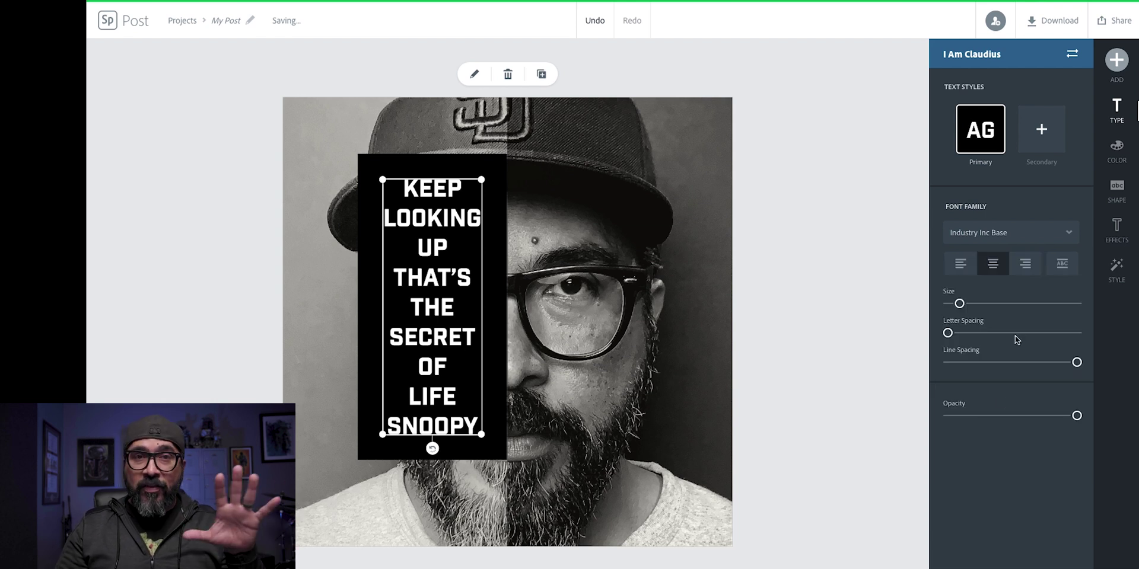
# Step: Right-align the quote, tighten its line spacing, enlarge it so LIFE SNOOPY fits, and shift it up-left
pyautogui.click(1029, 271)
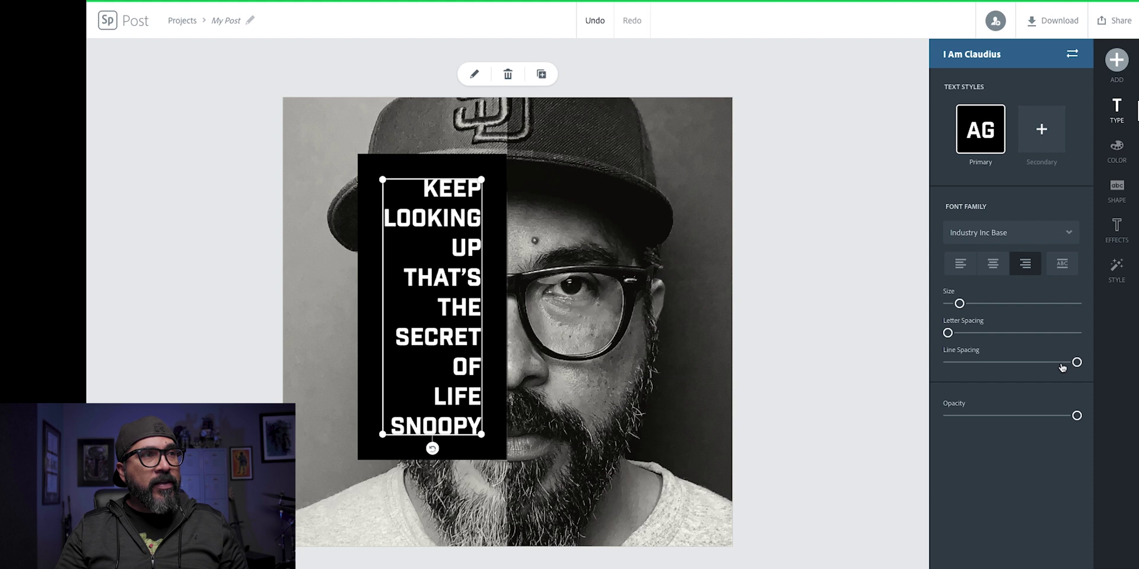
pyautogui.moveTo(1061, 368); pyautogui.dragTo(1010, 372)
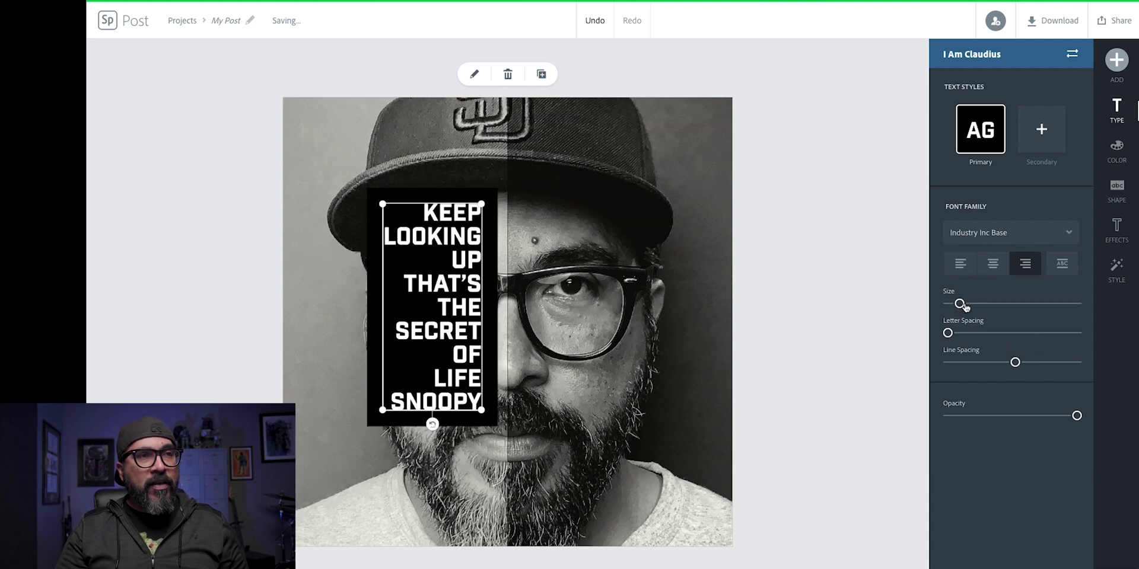
pyautogui.moveTo(959, 304); pyautogui.dragTo(977, 304)
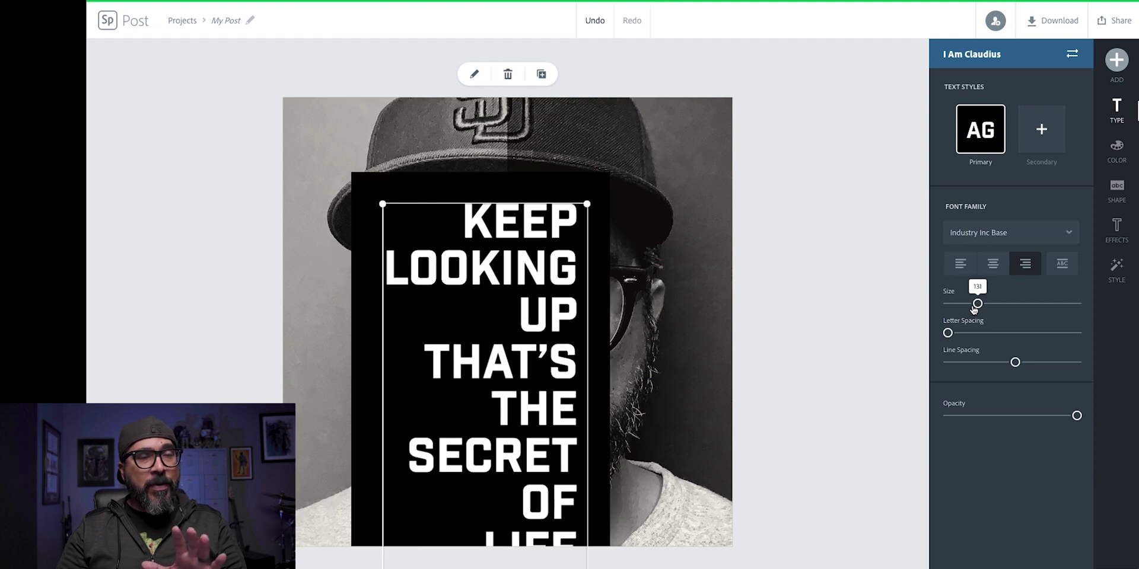
pyautogui.moveTo(978, 304); pyautogui.dragTo(968, 304)
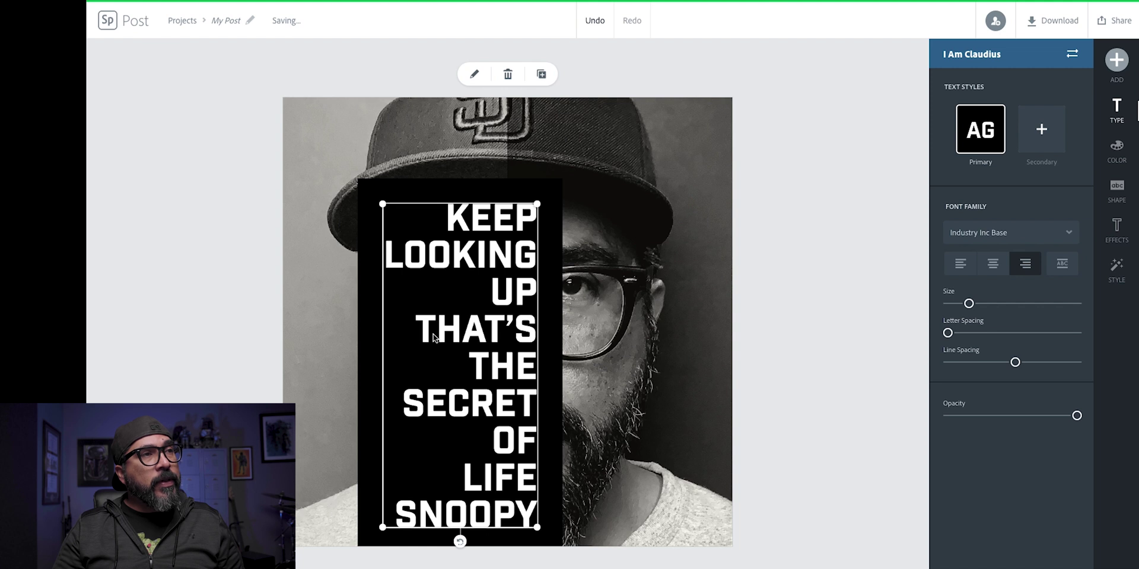
pyautogui.moveTo(433, 337)
pyautogui.mouseDown()
pyautogui.moveTo(412, 327)
pyautogui.moveTo(424, 325)
pyautogui.mouseUp()
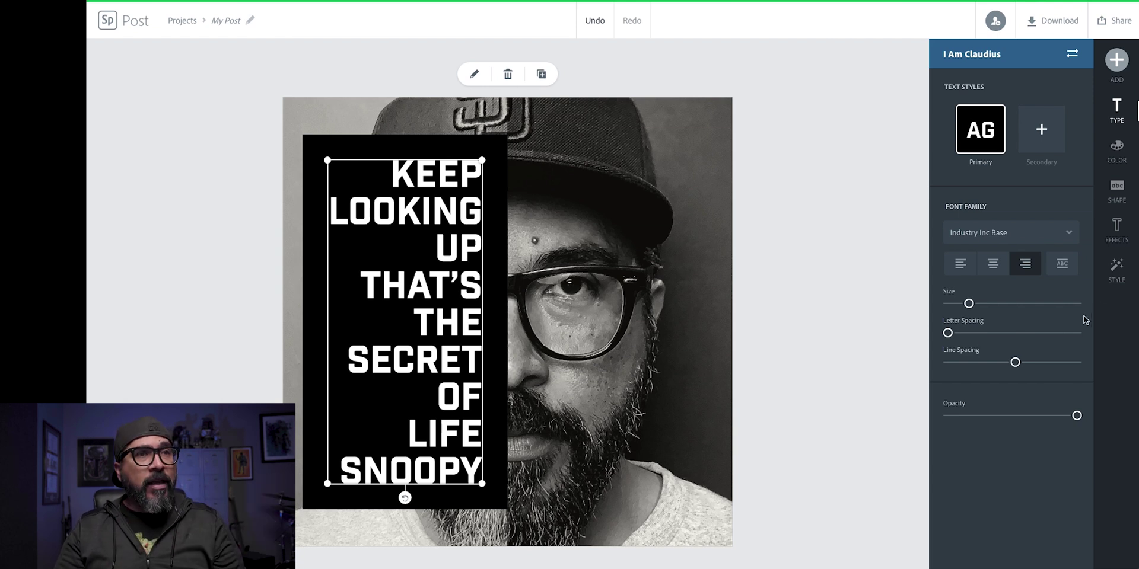
# Step: Reduce the padding of the quote's black backing box
pyautogui.click(1118, 196)
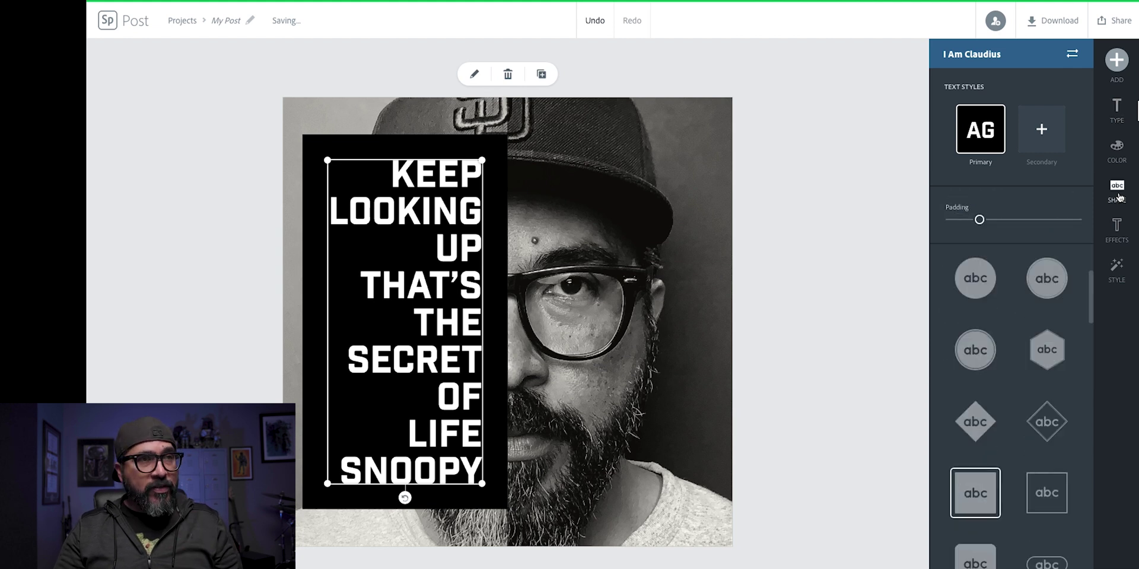
pyautogui.scroll(-2, 980, 221)
pyautogui.scroll(-2, 980, 221)
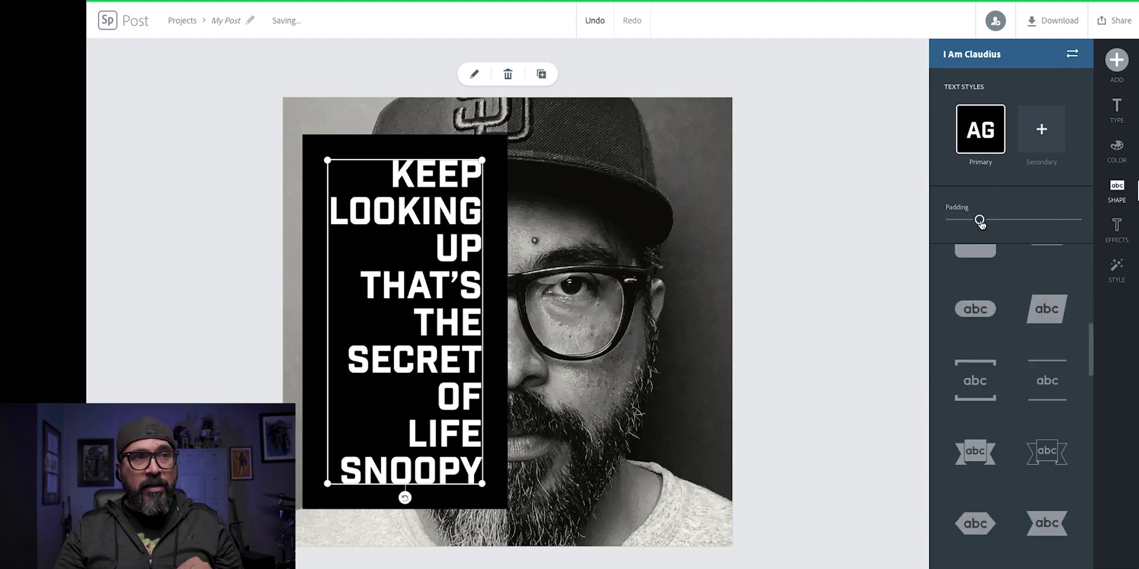
pyautogui.scroll(2, 979, 222)
pyautogui.moveTo(974, 223); pyautogui.dragTo(973, 223)
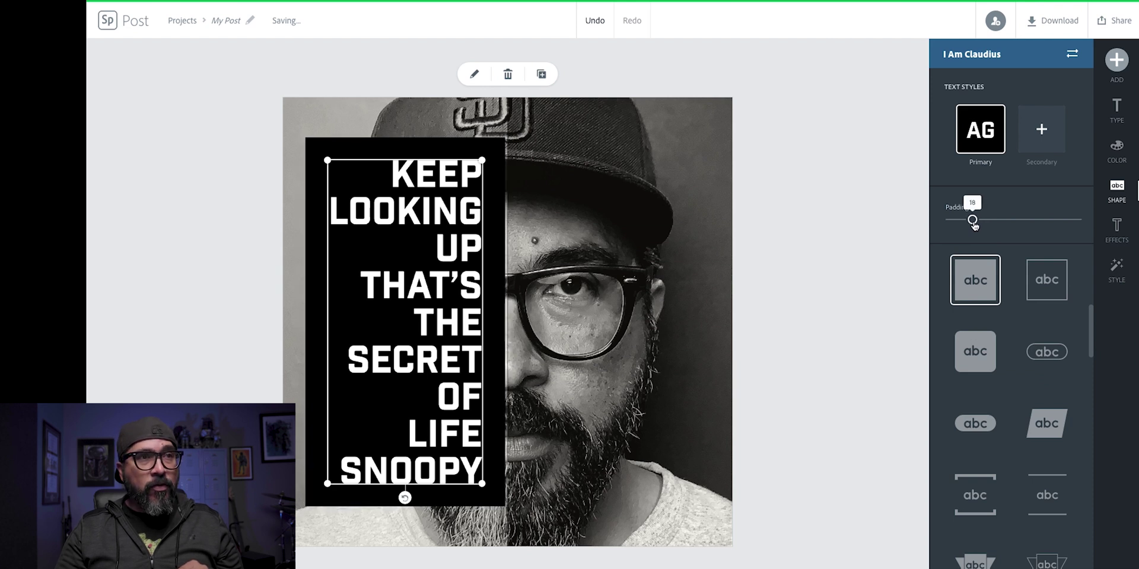
pyautogui.moveTo(973, 224); pyautogui.dragTo(972, 226)
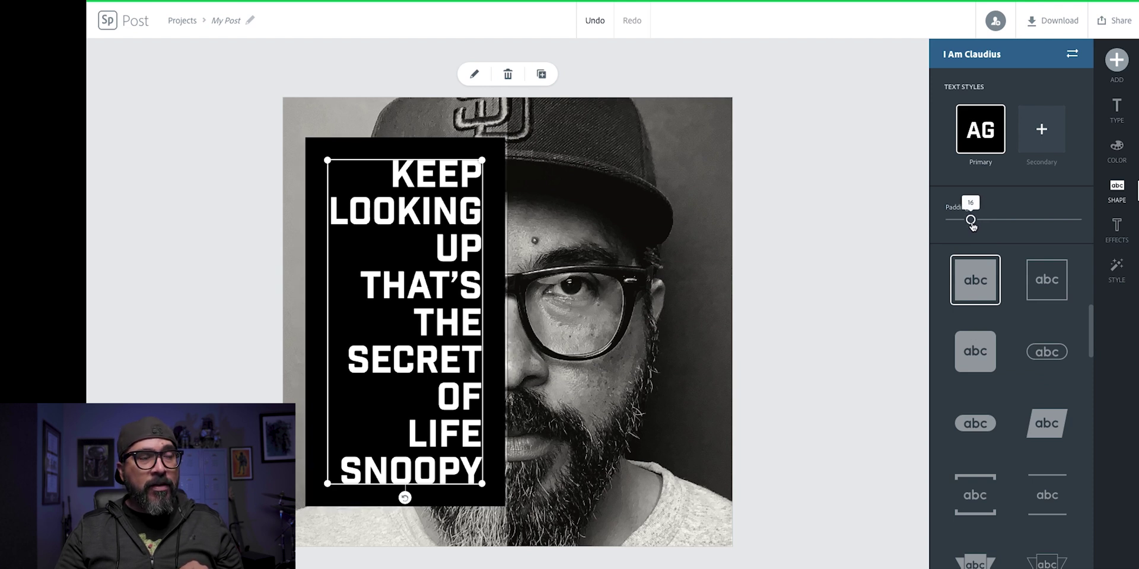
pyautogui.moveTo(970, 223); pyautogui.dragTo(958, 228)
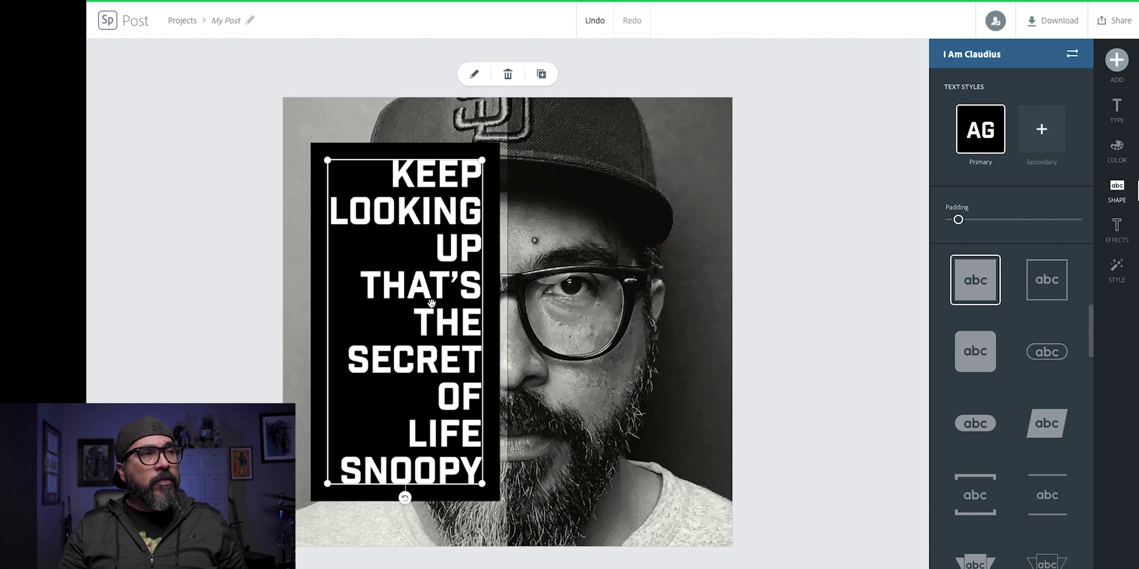
# Step: Nudge the quote block right until the black box's edge snaps to the canvas centre
pyautogui.press('Right')
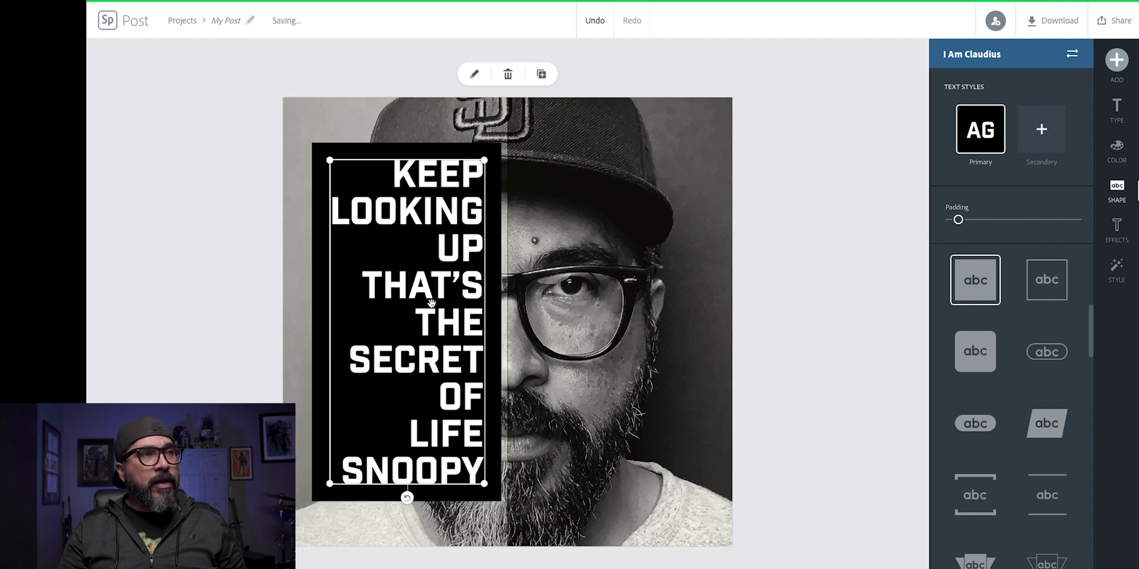
pyautogui.press('Right')
pyautogui.press('Right')
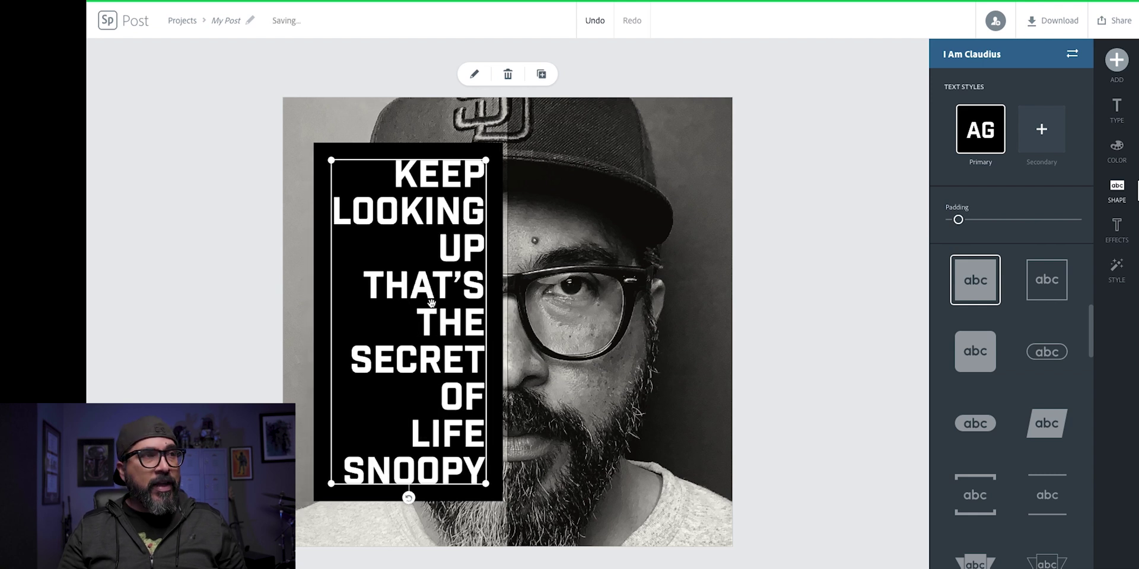
pyautogui.press('Right')
pyautogui.press('Right')
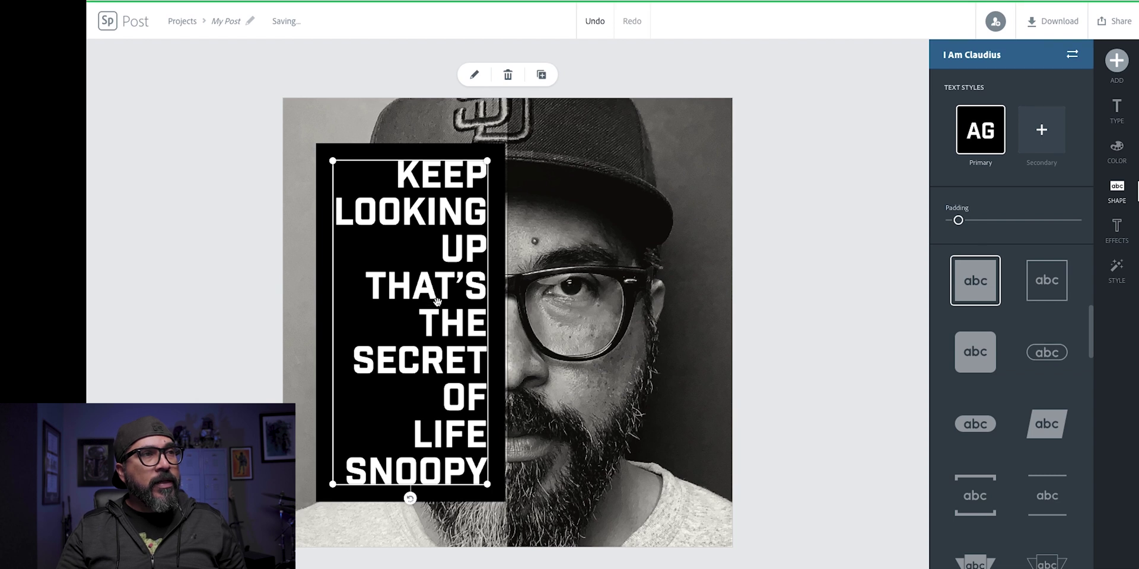
pyautogui.moveTo(437, 304); pyautogui.dragTo(439, 301)
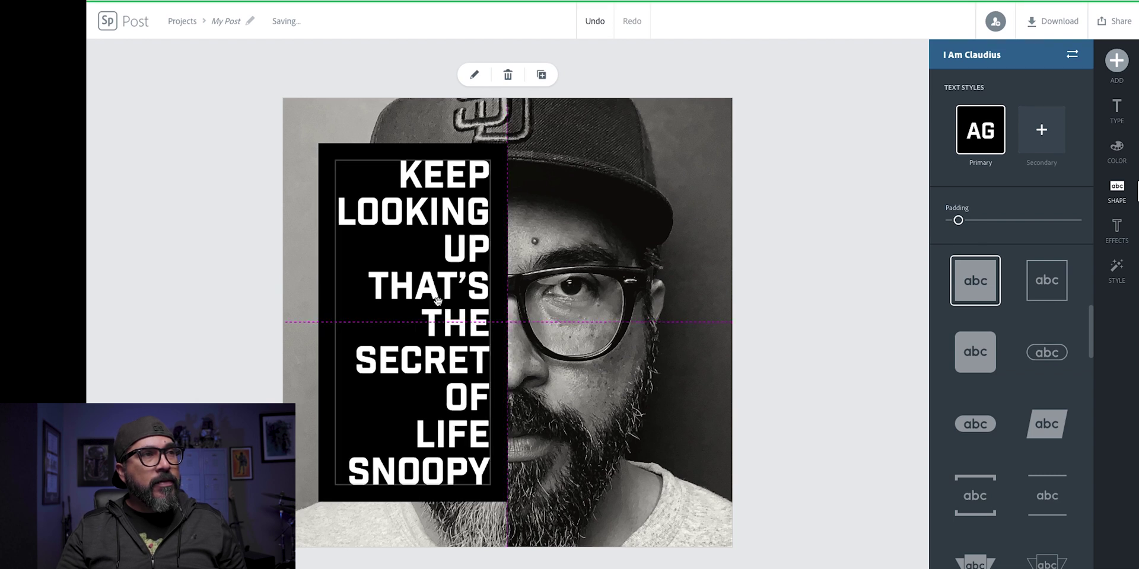
pyautogui.click(448, 248)
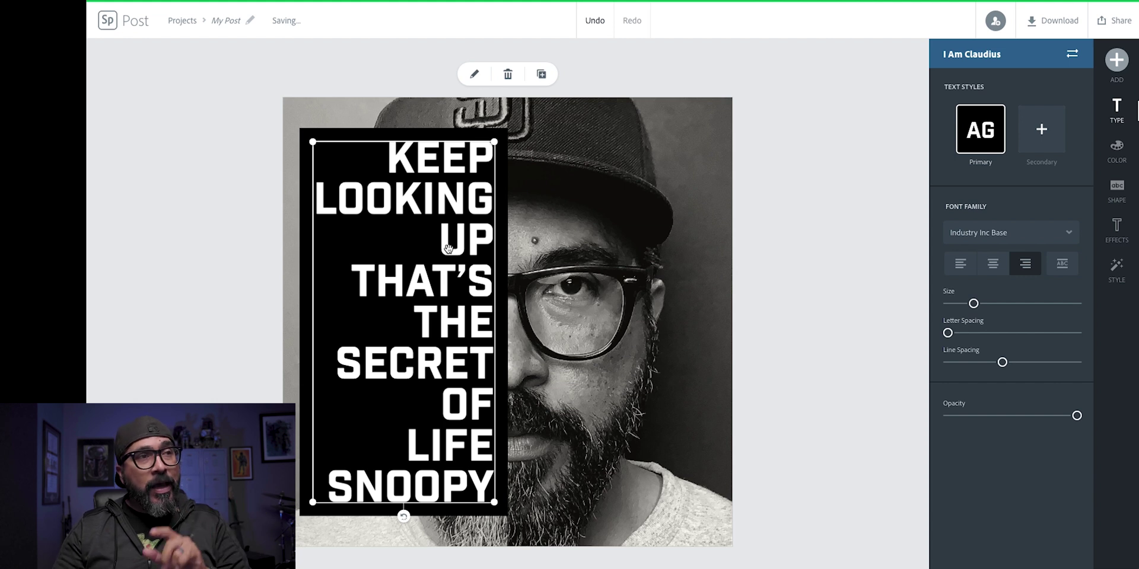
# Step: Add the black image from Creative Cloud as a freely placed element below the quote
pyautogui.click(1116, 60)
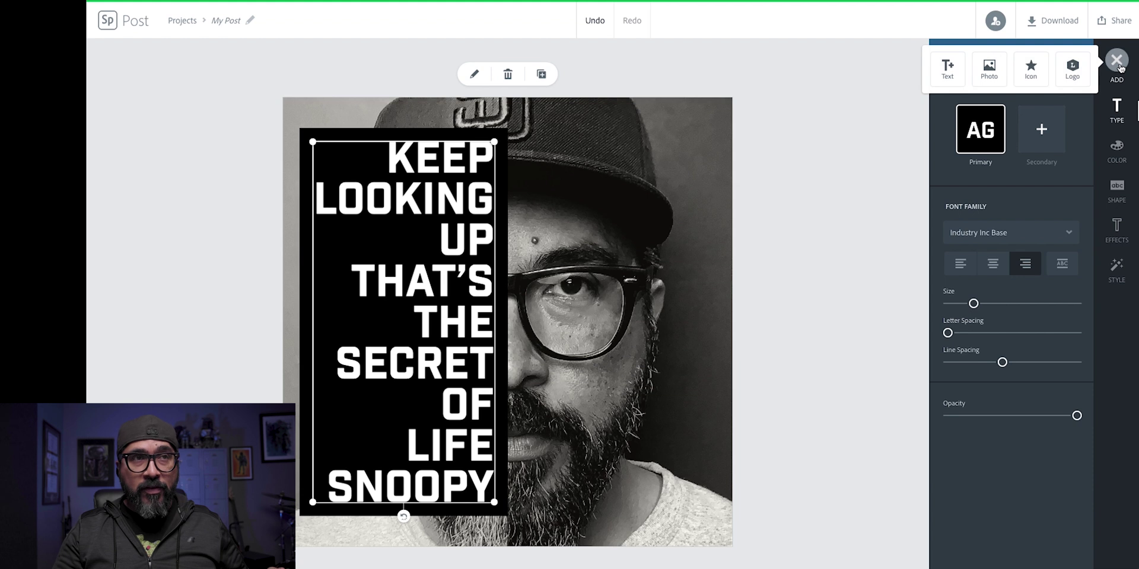
pyautogui.click(999, 75)
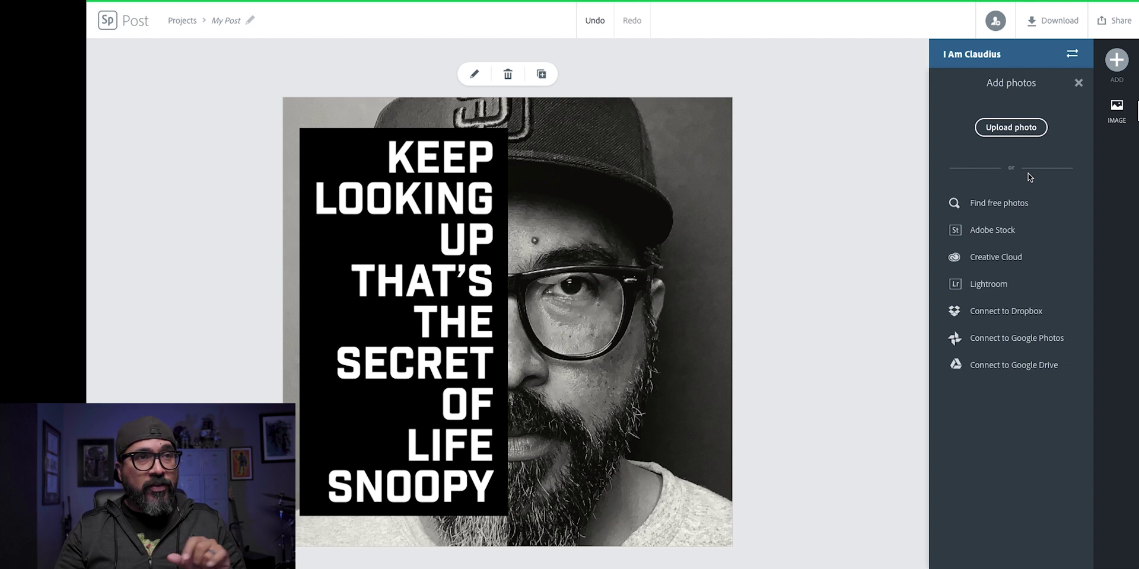
pyautogui.click(993, 259)
pyautogui.click(992, 259)
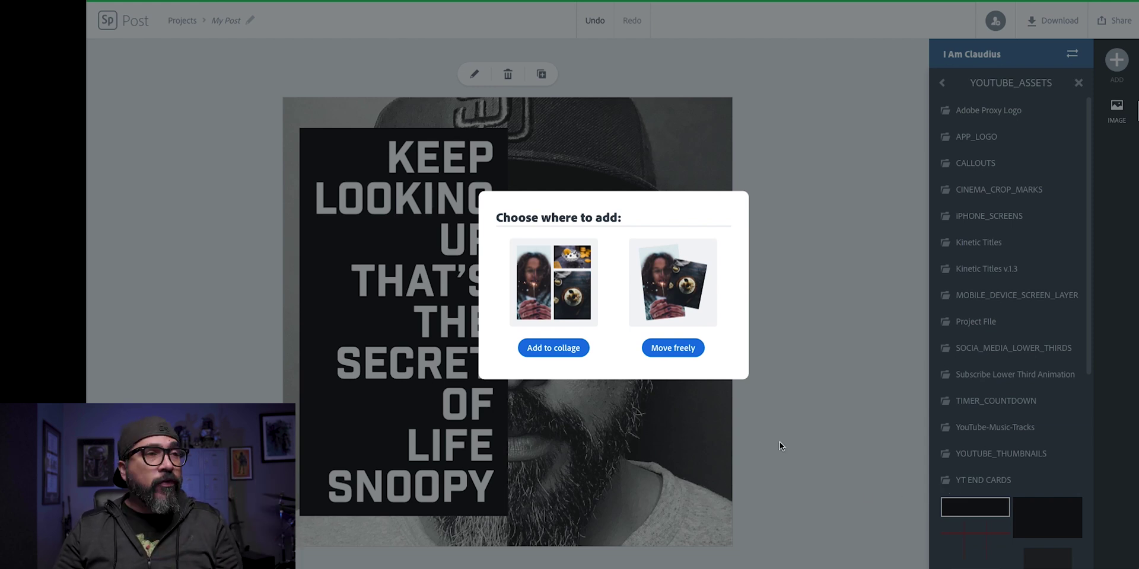
pyautogui.click(695, 349)
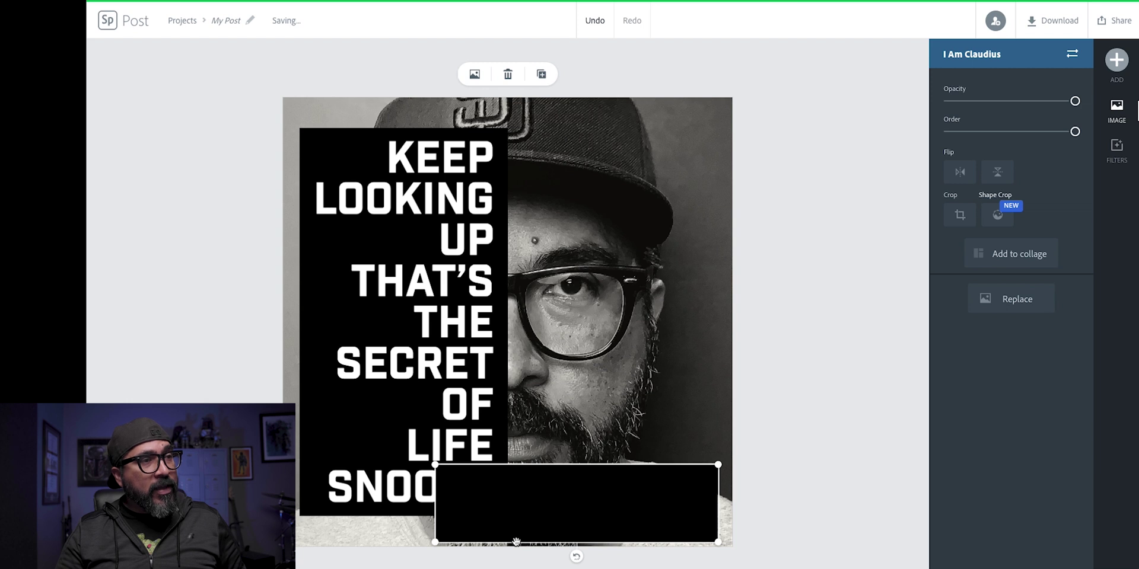
pyautogui.moveTo(516, 541)
pyautogui.mouseDown()
pyautogui.moveTo(403, 553)
pyautogui.moveTo(475, 553)
pyautogui.moveTo(480, 539)
pyautogui.mouseUp()
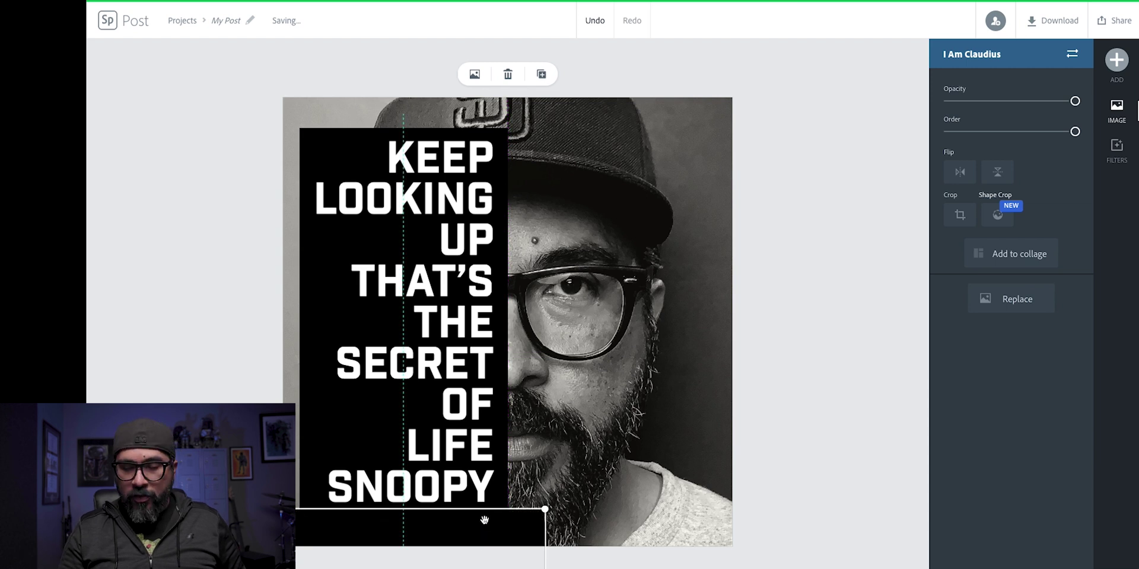
# Step: Position the black image to cover the poster's left half, undoing the last move
pyautogui.moveTo(485, 520); pyautogui.dragTo(485, 520)
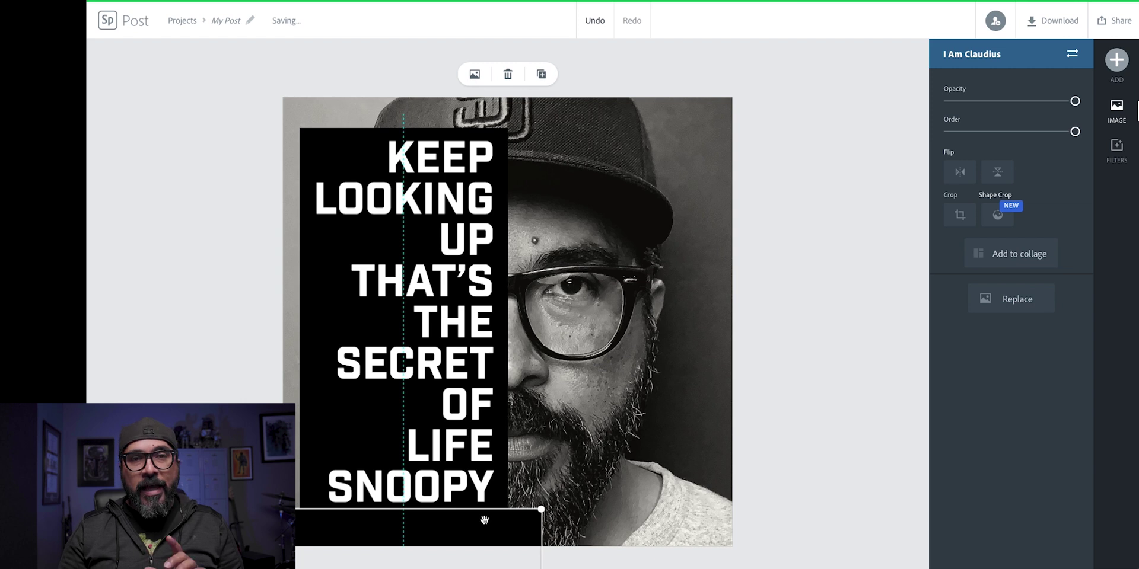
pyautogui.moveTo(484, 520); pyautogui.dragTo(480, 529)
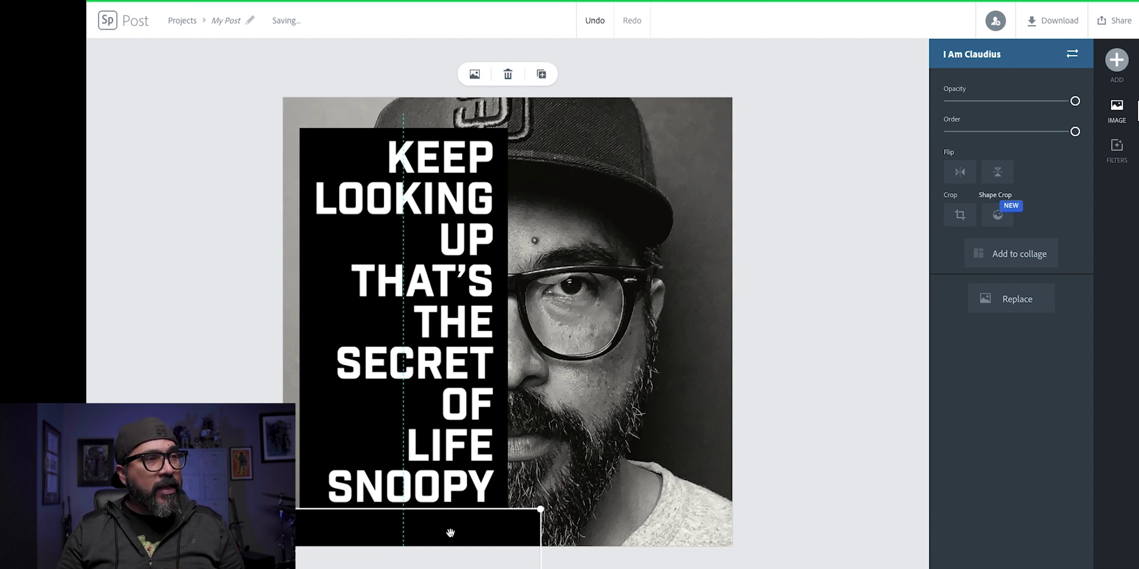
pyautogui.moveTo(450, 532); pyautogui.dragTo(429, 549)
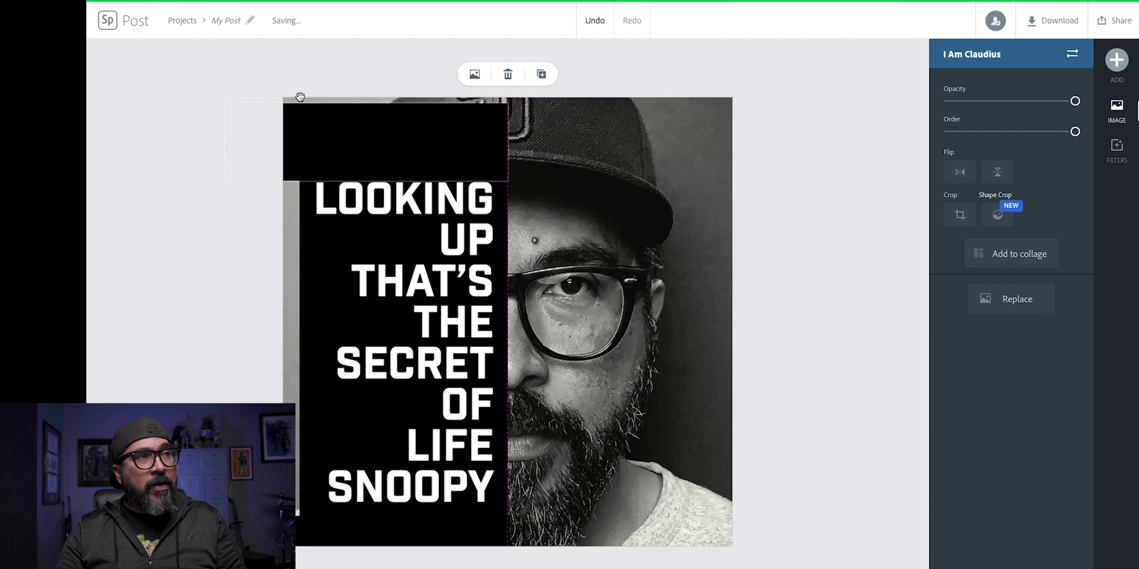
pyautogui.moveTo(303, 91); pyautogui.dragTo(276, 102)
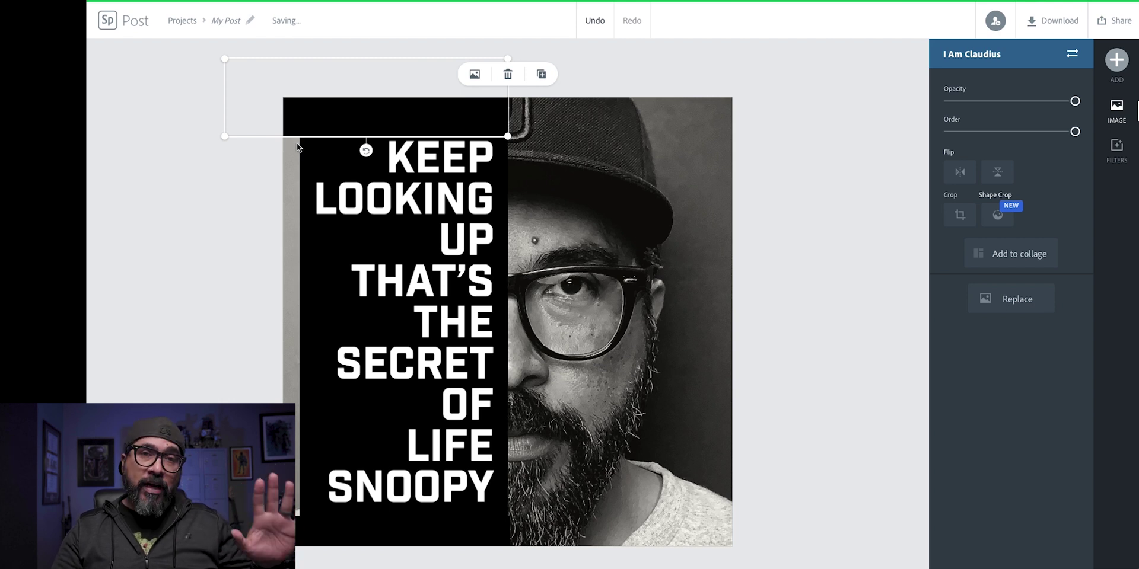
pyautogui.hotkey('ctrl', 'z')
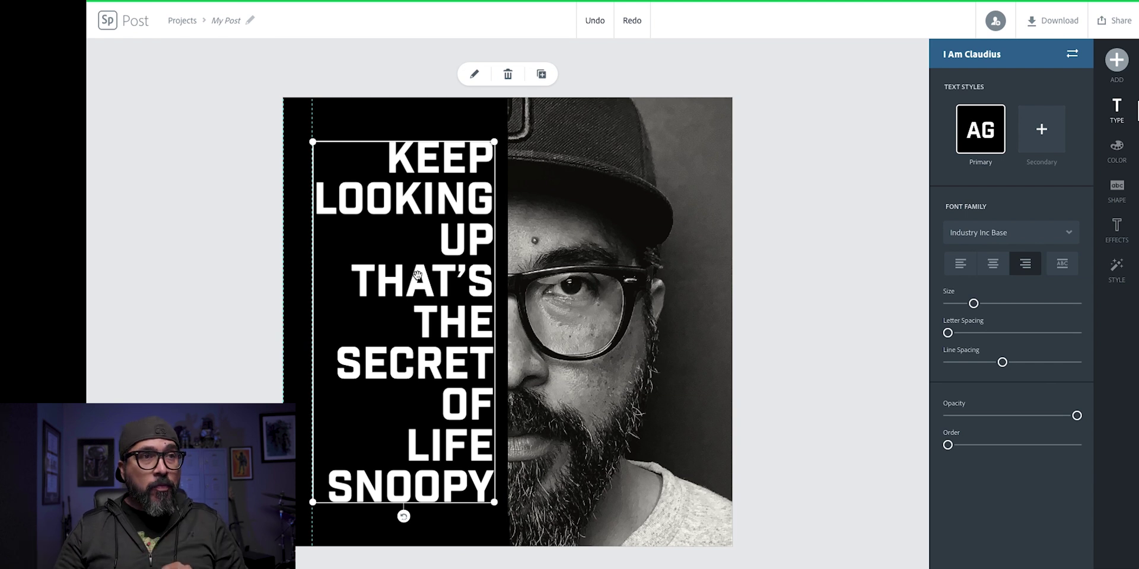
# Step: Apply the Cutout text effect to the Snoopy quote
pyautogui.click(1116, 238)
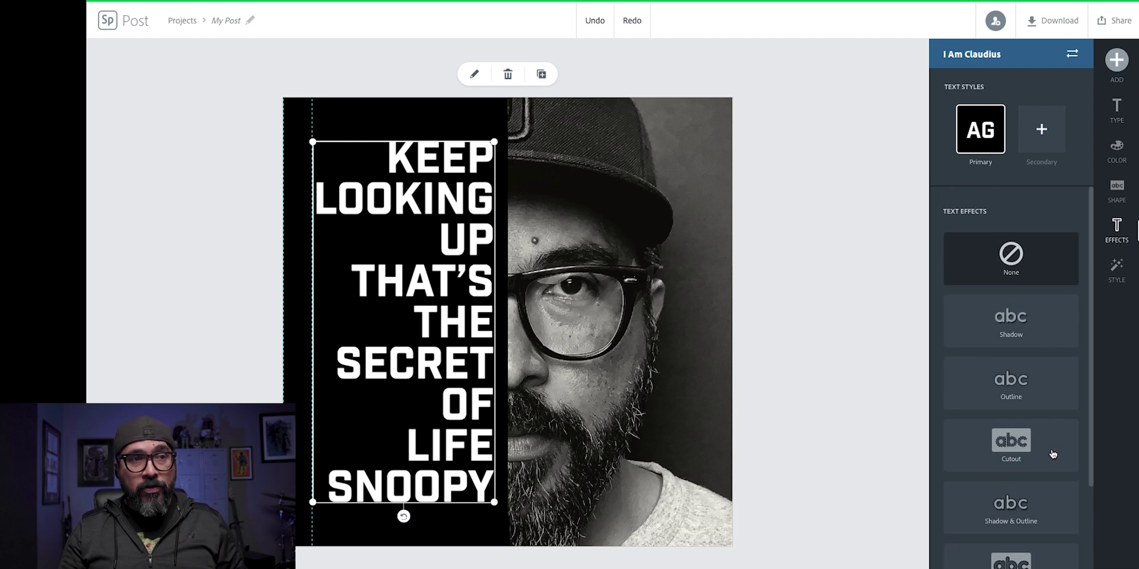
pyautogui.click(1010, 446)
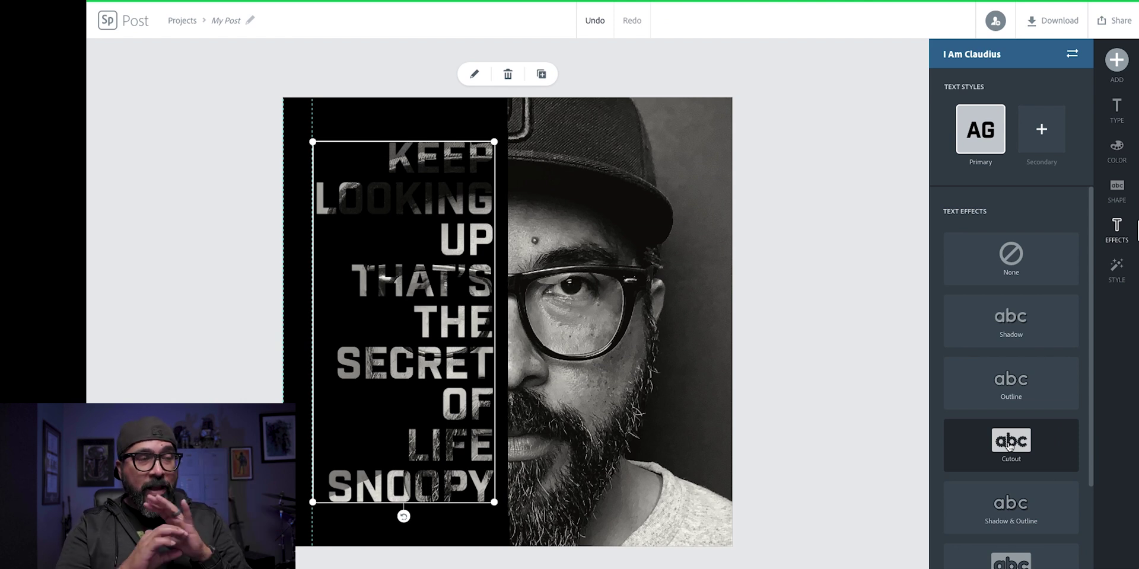
# Step: Deselect the quote and bring up the PNG, JPG or PDF download choices
pyautogui.click(819, 159)
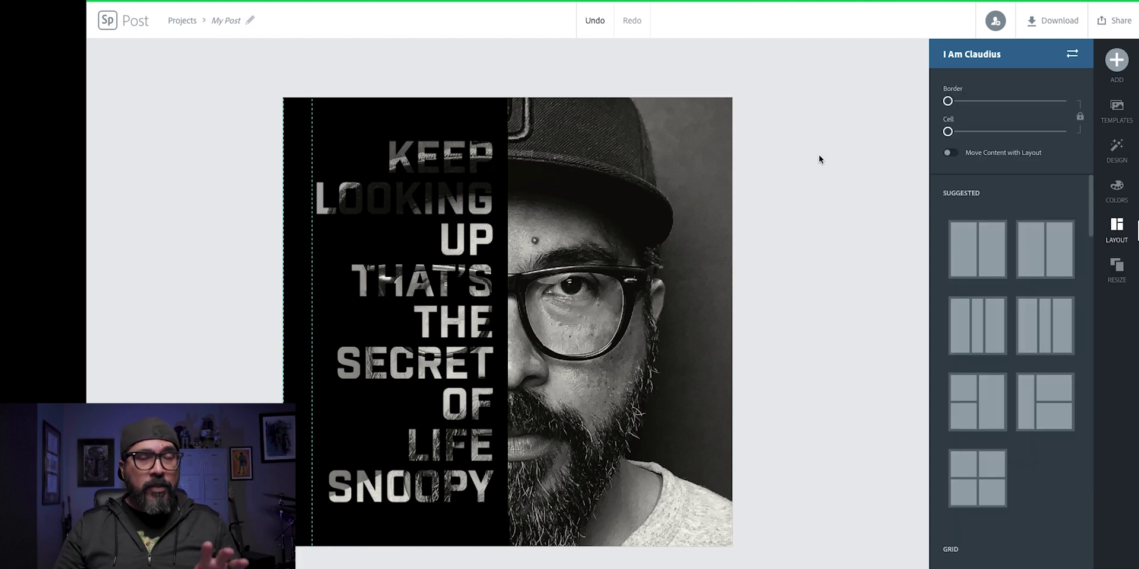
pyautogui.click(1054, 28)
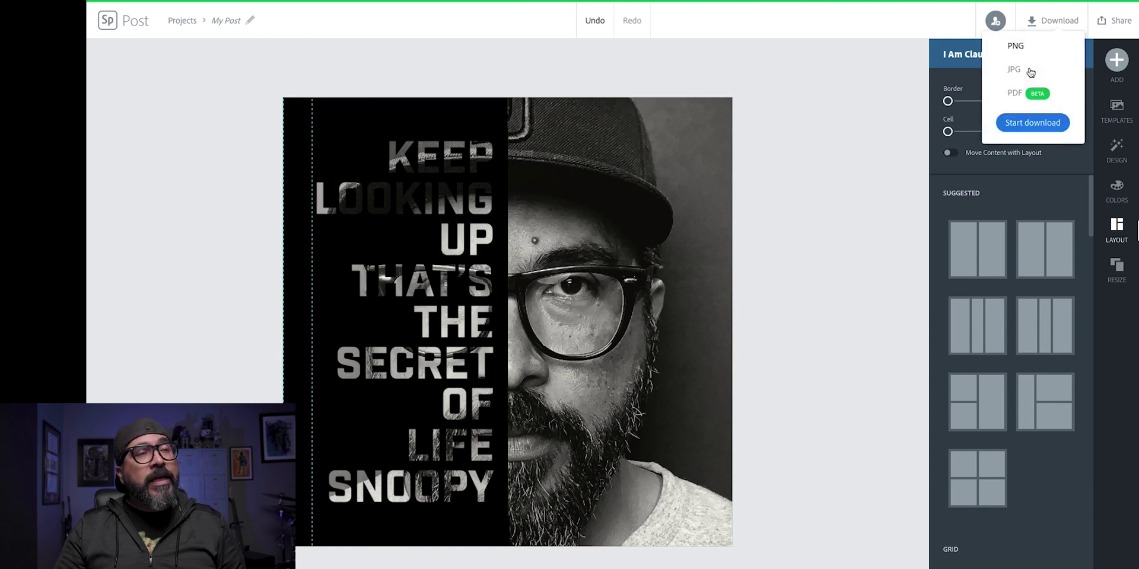